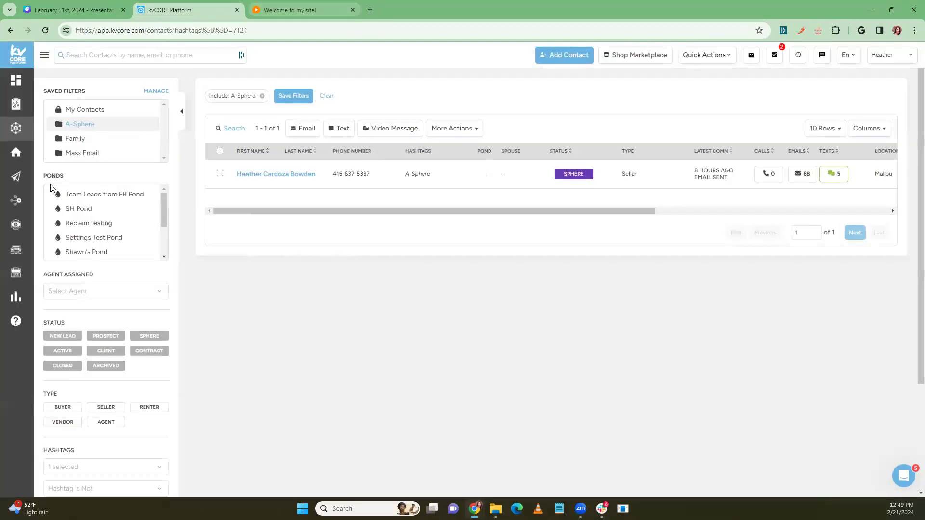
# Open Marketing > Smart Campaigns to show the My Campaigns list
pyautogui.moveTo(15, 230)
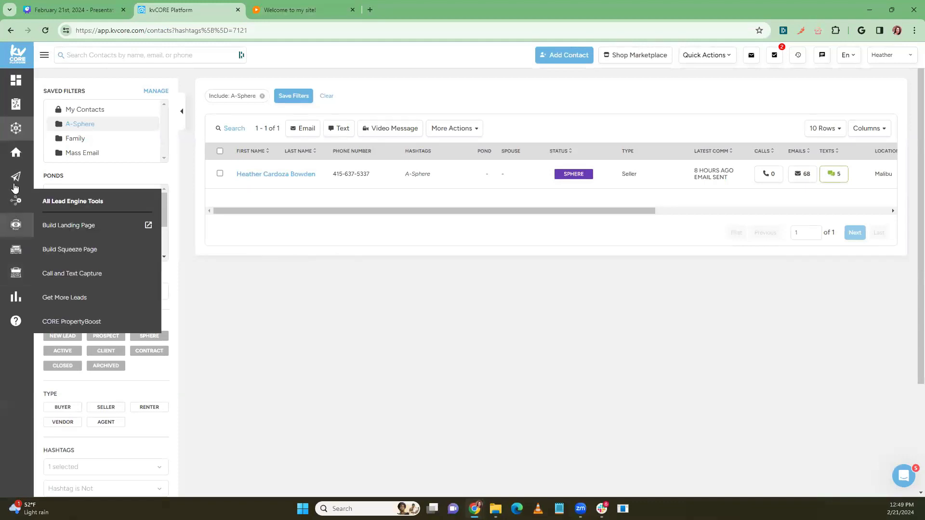
pyautogui.moveTo(16, 177)
pyautogui.click(80, 202)
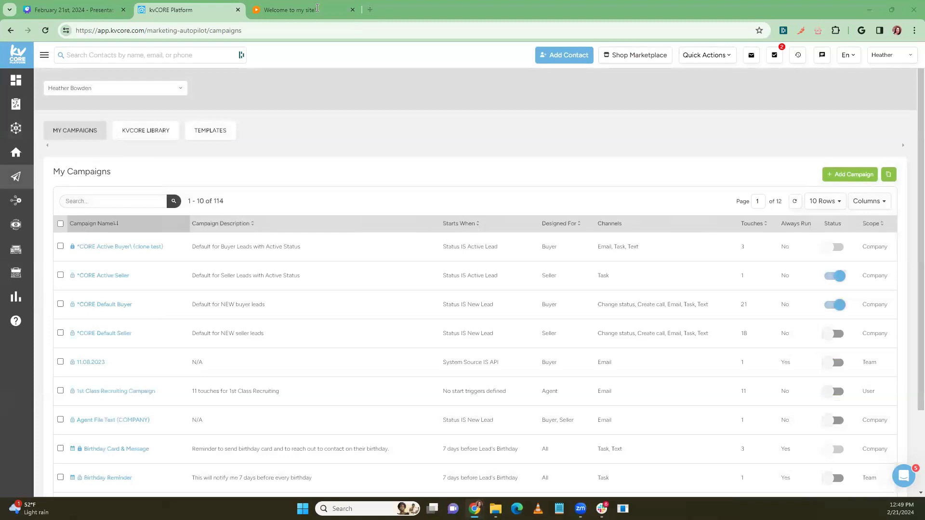
# Copy the templates share code from the meeting notes document and return to kvCORE
pyautogui.moveTo(317, 7); pyautogui.dragTo(308, 11)
pyautogui.moveTo(273, 307); pyautogui.dragTo(422, 308)
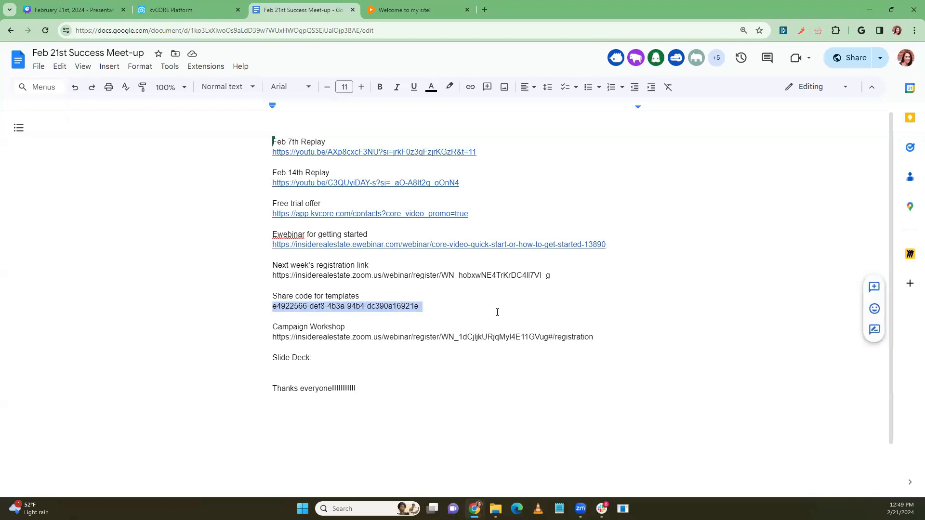
pyautogui.moveTo(284, 10); pyautogui.dragTo(0, 33)
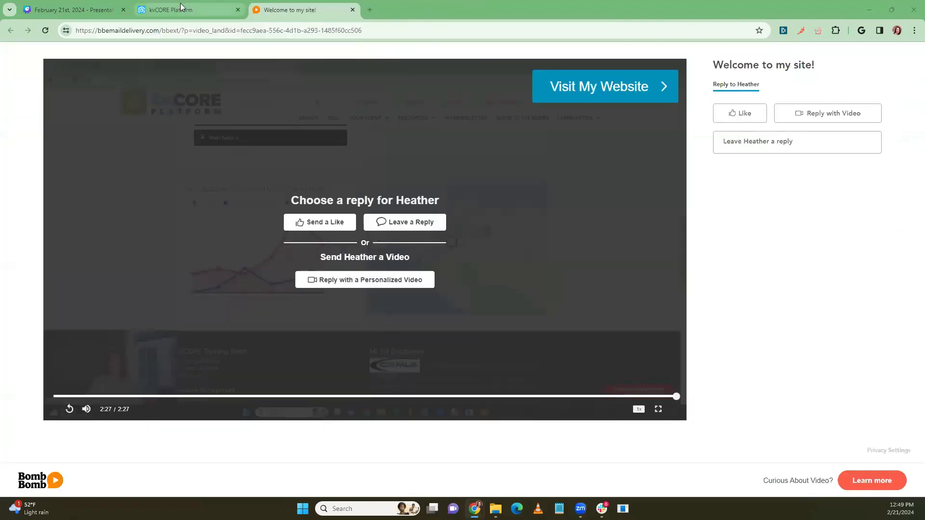
pyautogui.click(202, 8)
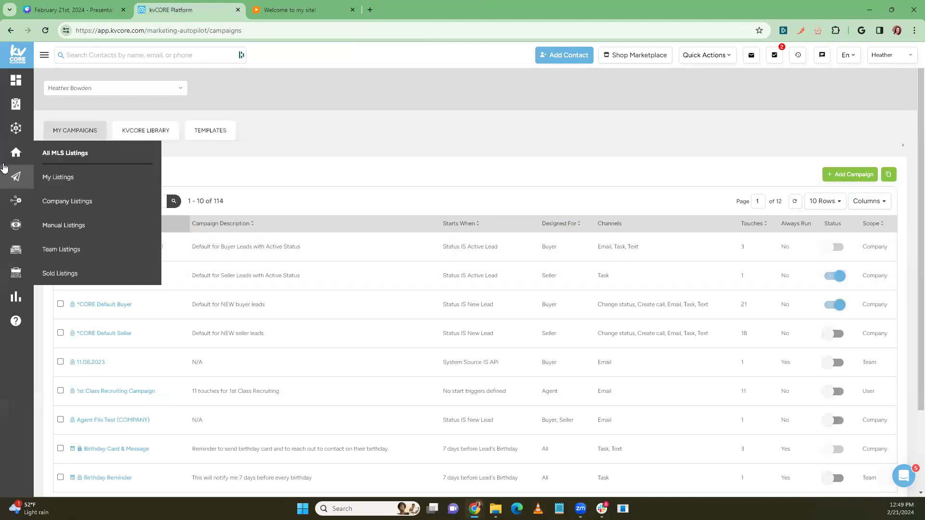
pyautogui.moveTo(16, 176)
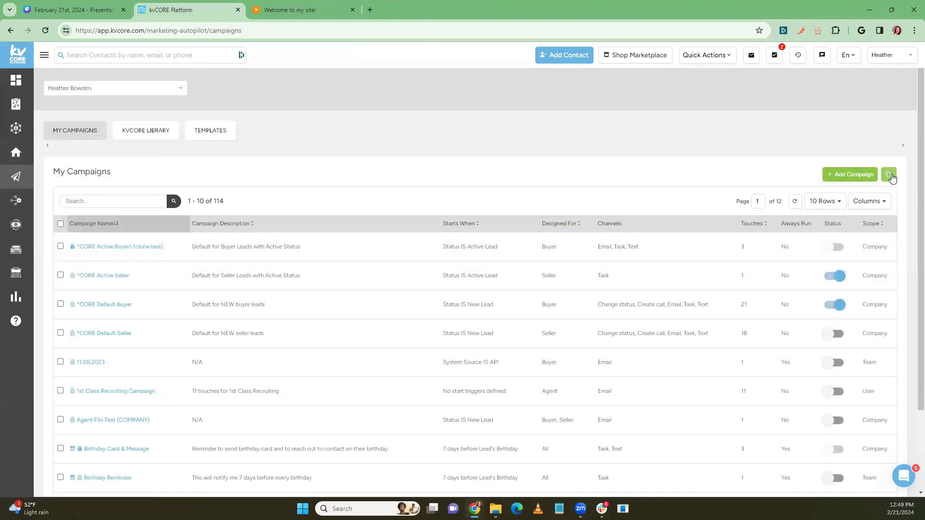
# Paste the templates share token into the copy-campaign token field
pyautogui.click(890, 176)
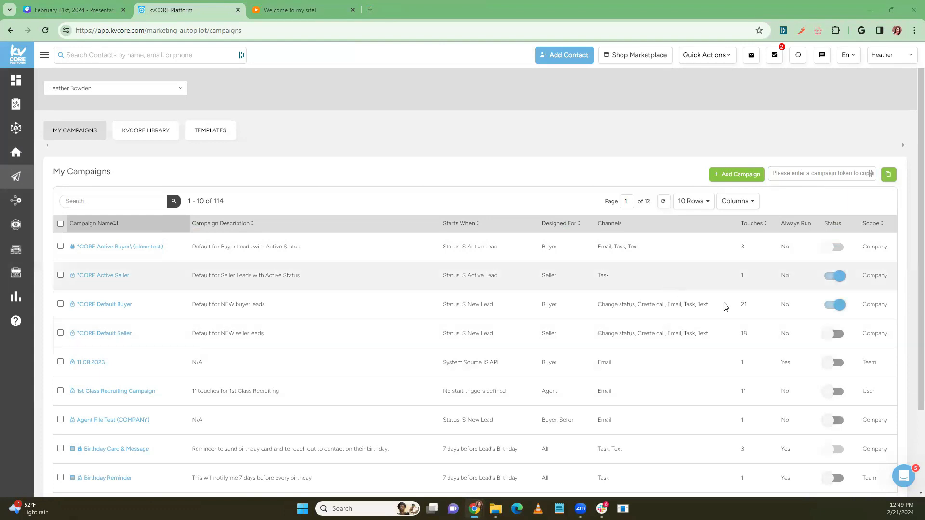
pyautogui.click(782, 176)
pyautogui.hotkey('ctrl', 'v')
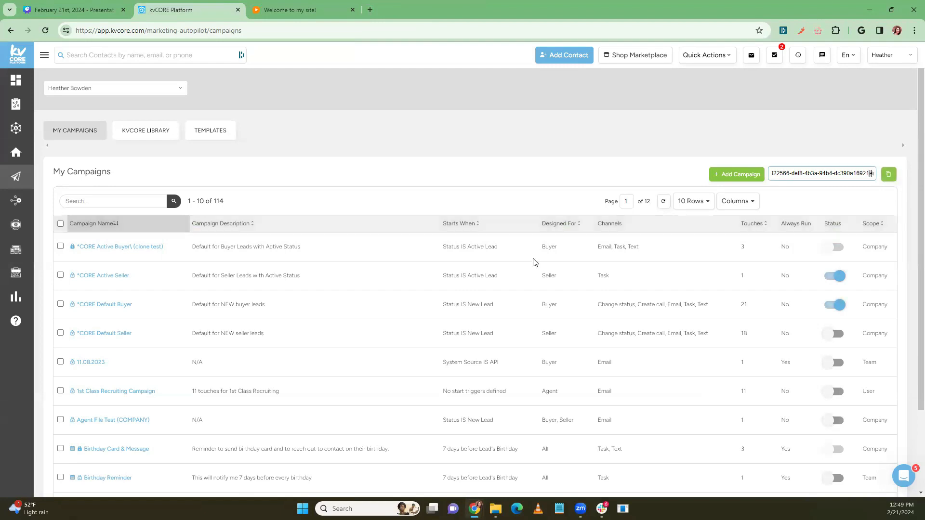
# Search My Campaigns for 'video' to narrow the list to 20 campaigns
pyautogui.scroll(-2, 479, 277)
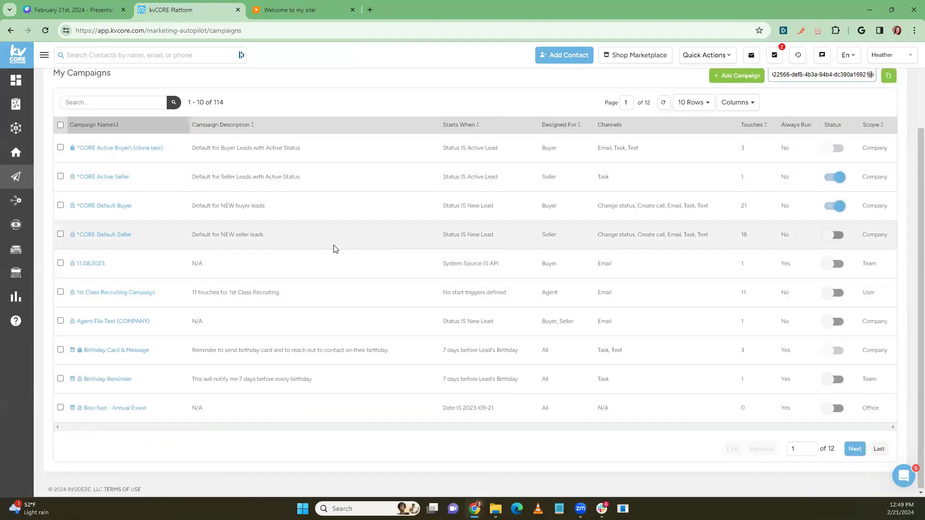
pyautogui.scroll(2, 109, 206)
pyautogui.click(108, 201)
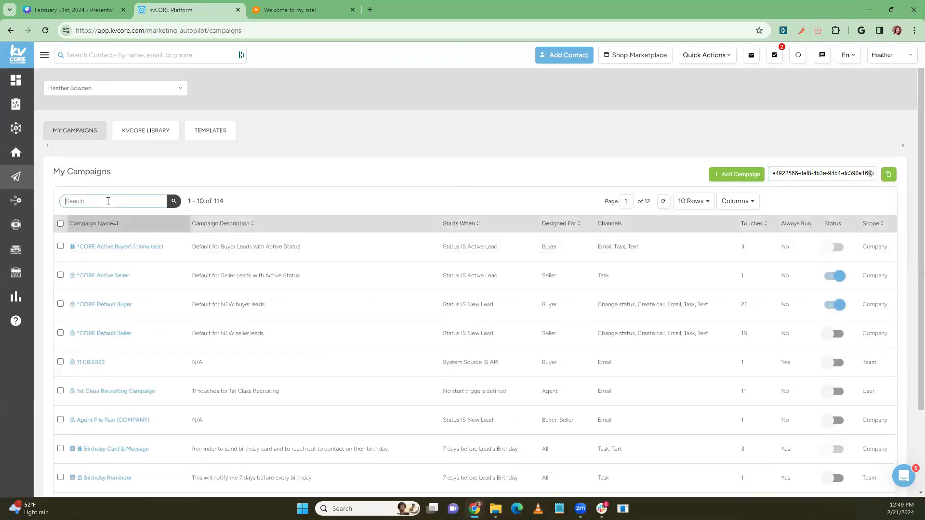
pyautogui.write('d')
pyautogui.press('BackSpace')
pyautogui.write('video')
pyautogui.press('Return')
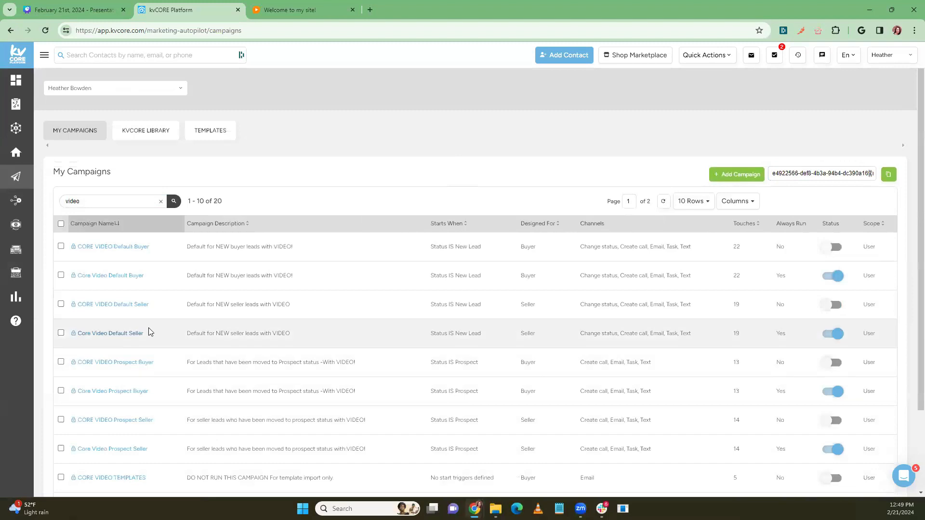
pyautogui.scroll(-2, 74, 435)
pyautogui.moveTo(147, 379); pyautogui.dragTo(77, 381)
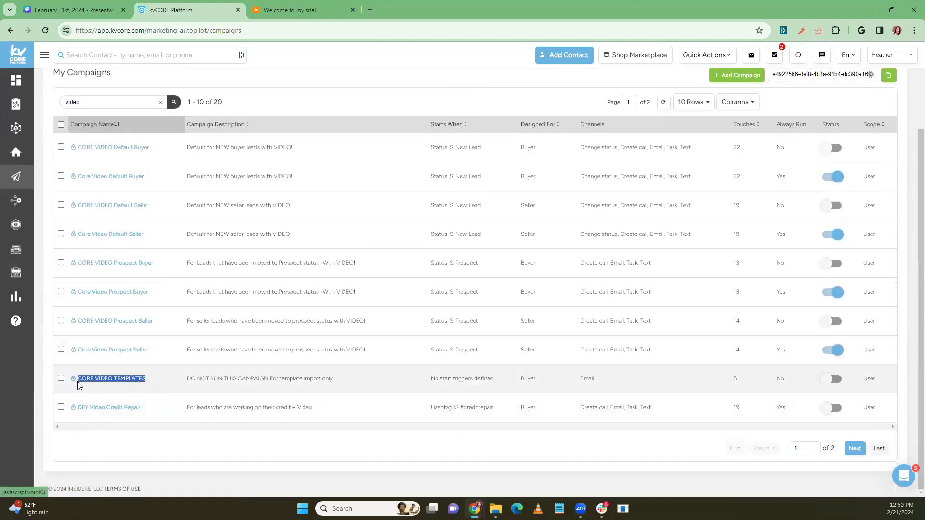
pyautogui.click(93, 381)
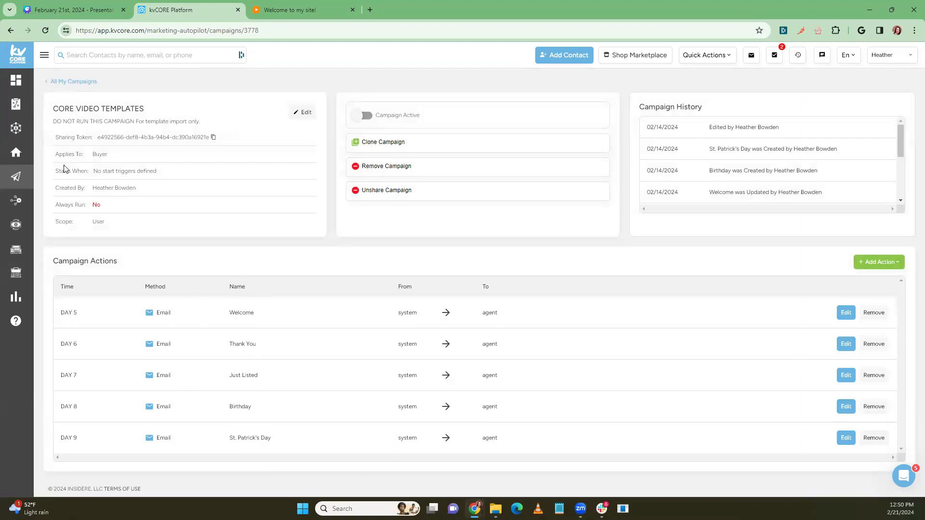
pyautogui.click(68, 82)
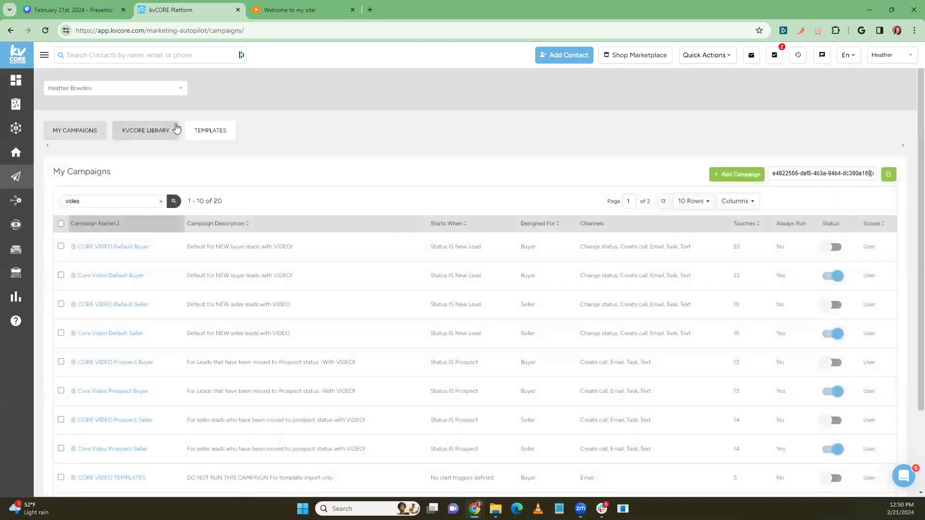
# Search the email Templates for 'CV', narrowing 749 templates to the six CV Templates
pyautogui.click(219, 135)
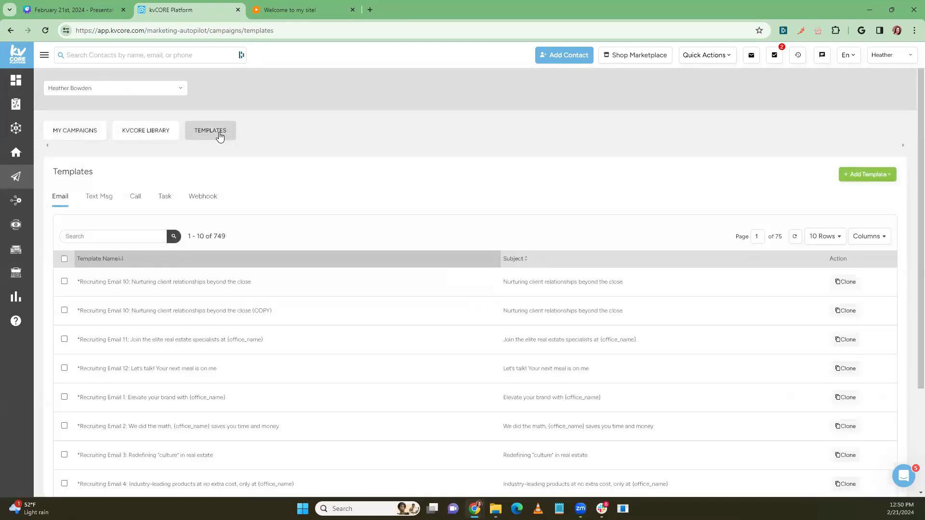
pyautogui.scroll(-2, 420, 192)
pyautogui.scroll(2, 421, 193)
pyautogui.click(77, 236)
pyautogui.write('CV')
pyautogui.press('Return')
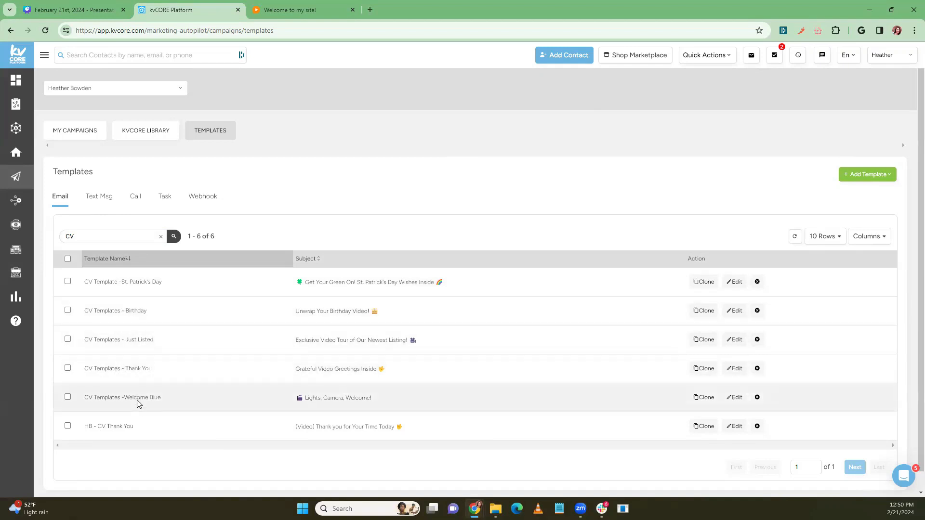
# Open the CV Templates -Welcome Blue template in the rich email editor
pyautogui.click(730, 403)
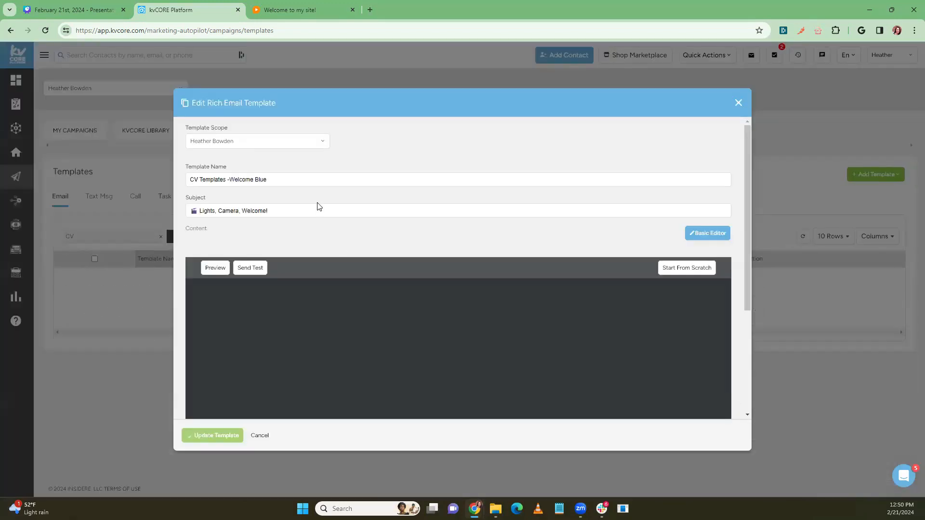
pyautogui.scroll(-1, 318, 207)
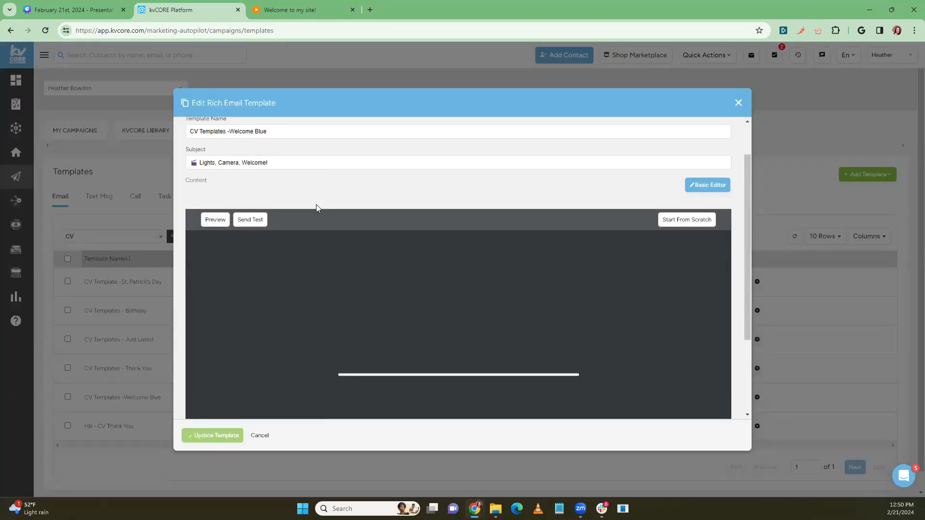
pyautogui.scroll(-2, 316, 207)
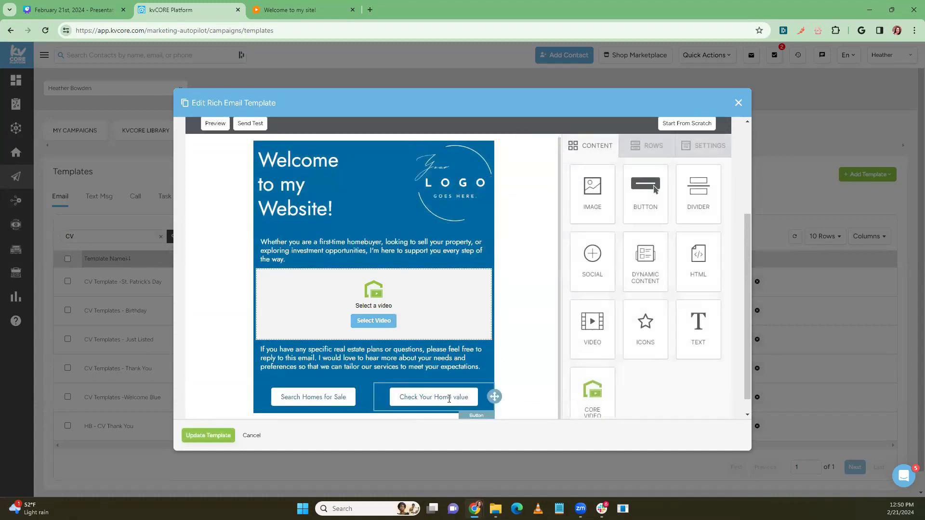
# Select the Search Homes for Sale and Check Your Home Value blocks, then open the video Library
pyautogui.click(333, 399)
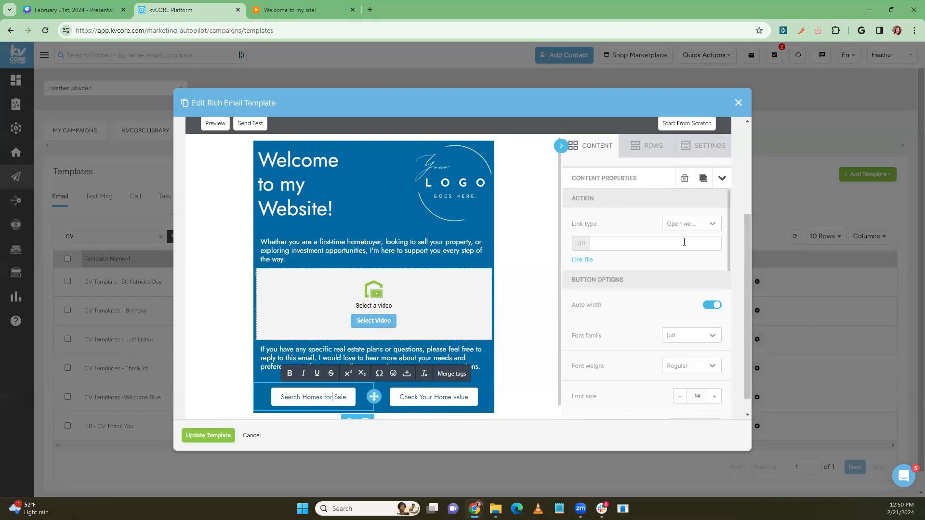
pyautogui.click(421, 398)
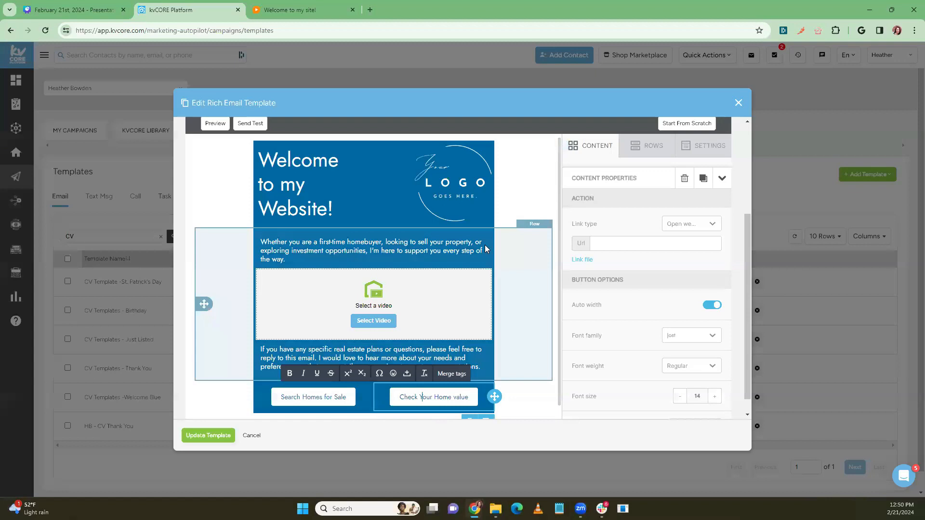
pyautogui.click(371, 325)
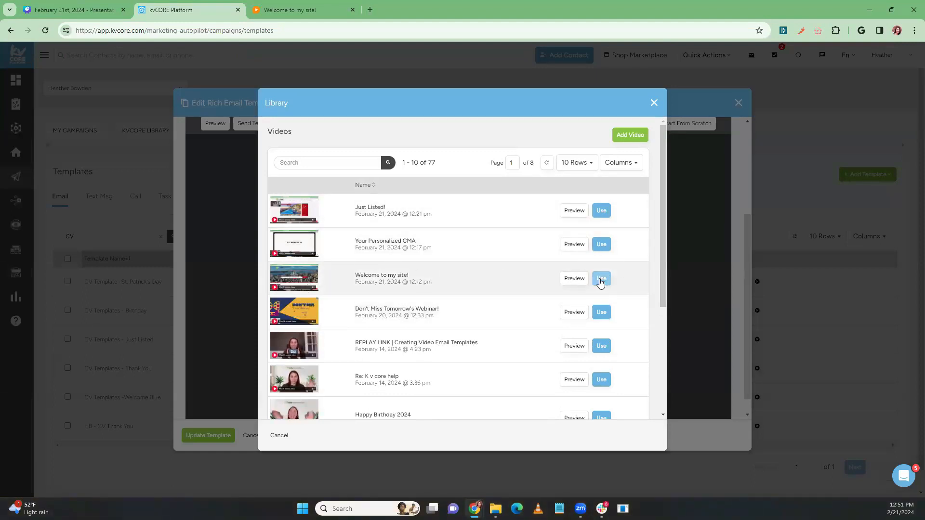
# Insert the 'Welcome to my site!' video into the block and reopen the 77-video Library
pyautogui.click(601, 279)
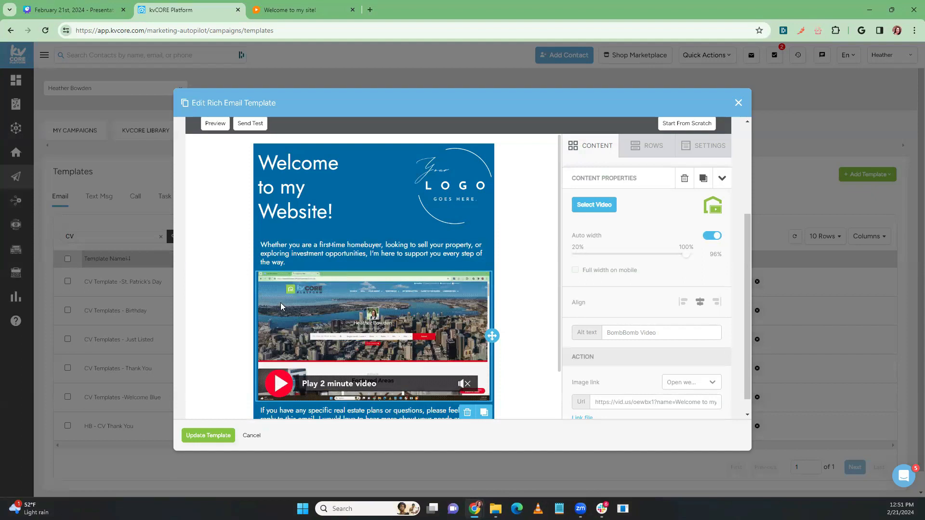
pyautogui.scroll(-1, 280, 302)
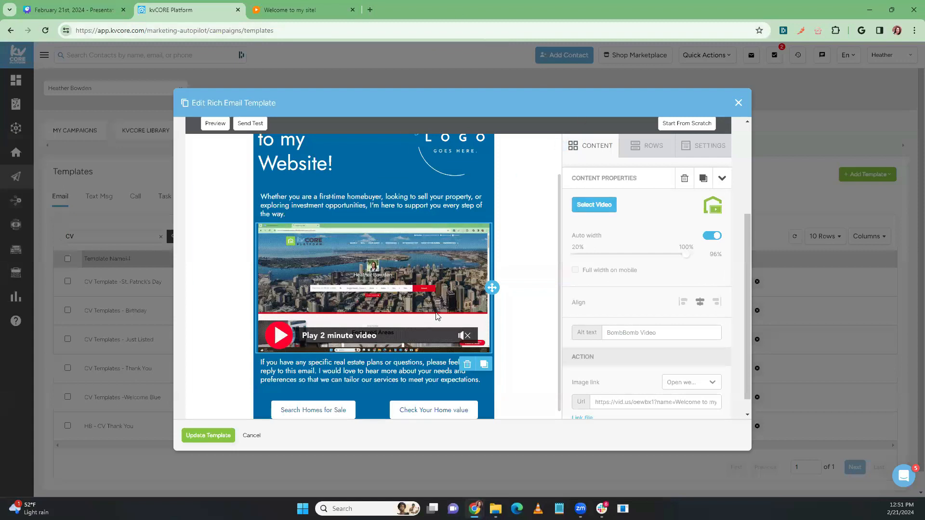
pyautogui.click(594, 206)
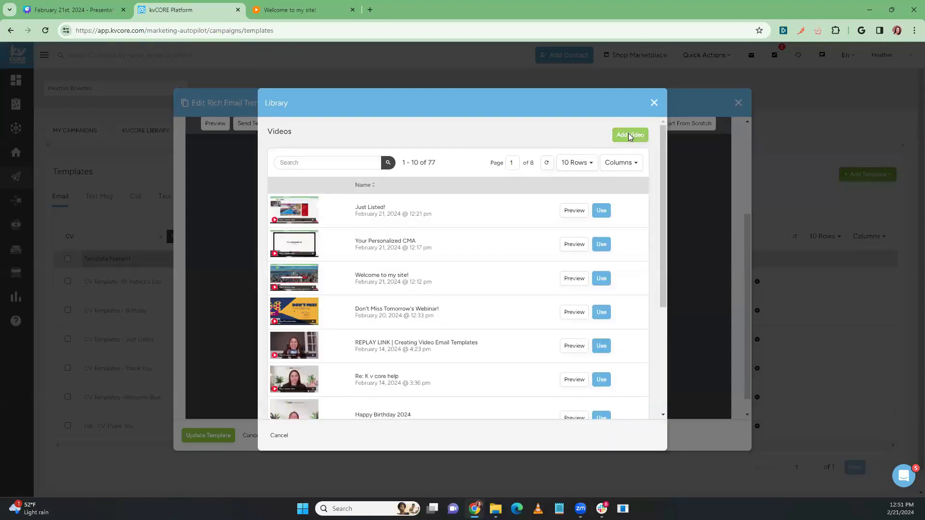
# Start a new video from the Library, retrying once, and choose Record Screen
pyautogui.click(630, 136)
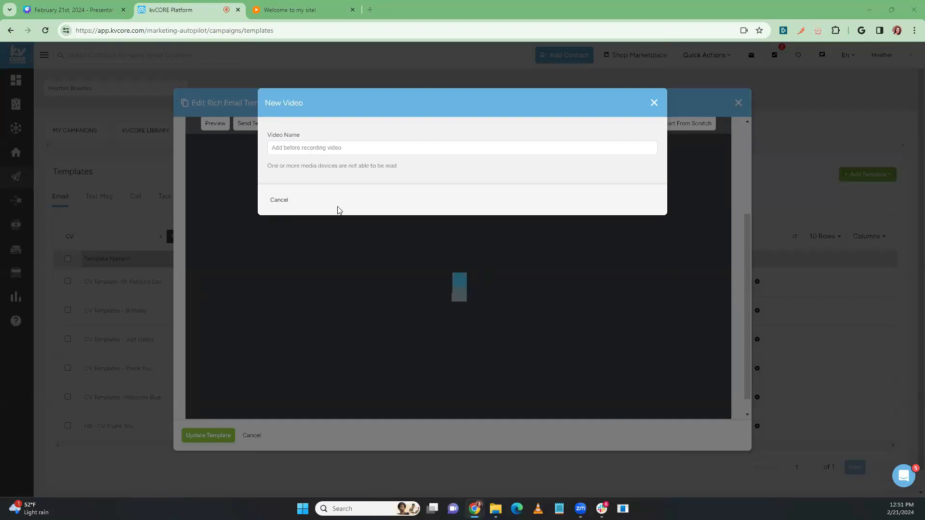
pyautogui.click(654, 102)
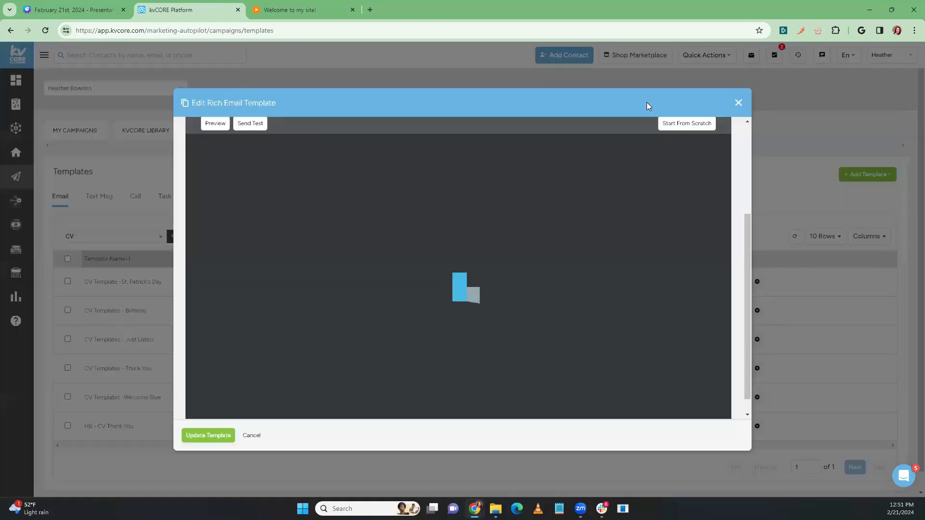
pyautogui.click(596, 206)
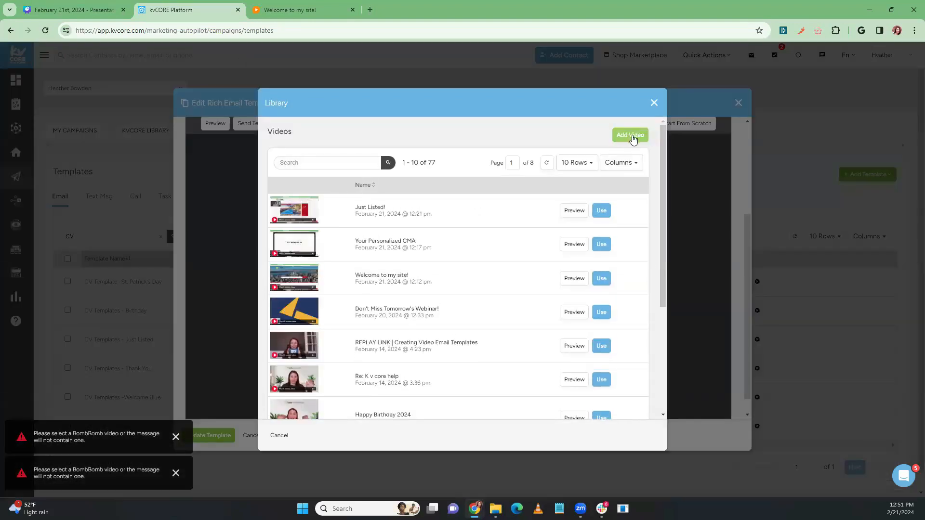
pyautogui.click(631, 136)
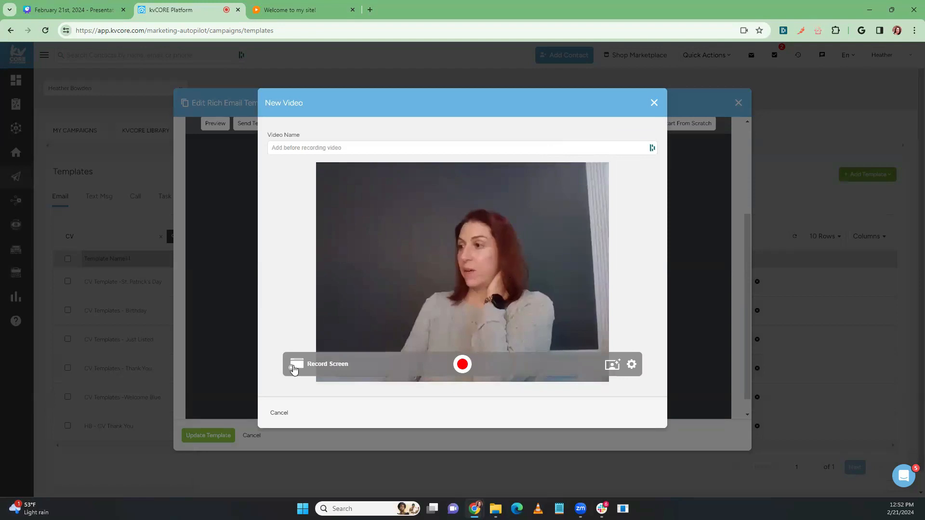
pyautogui.click(300, 365)
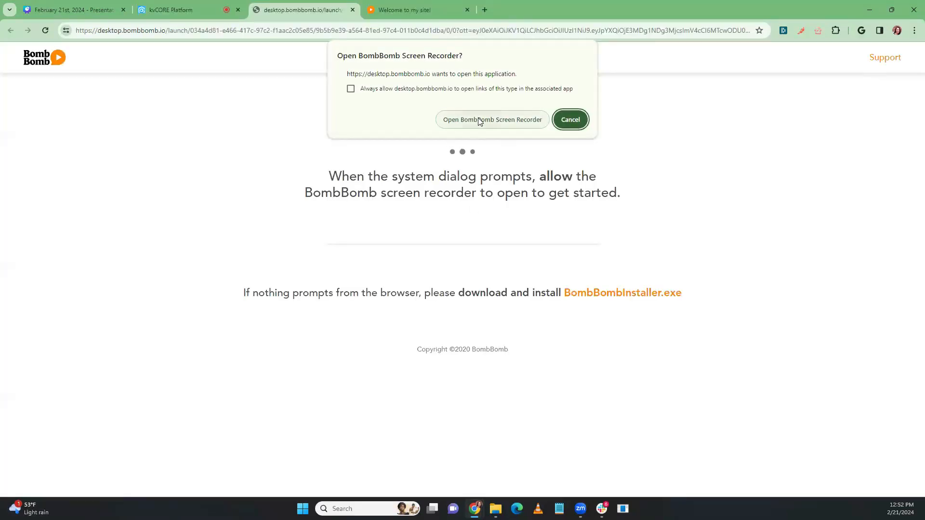
# Allow the browser to open the BombBomb Screen Recorder desktop app
pyautogui.click(480, 120)
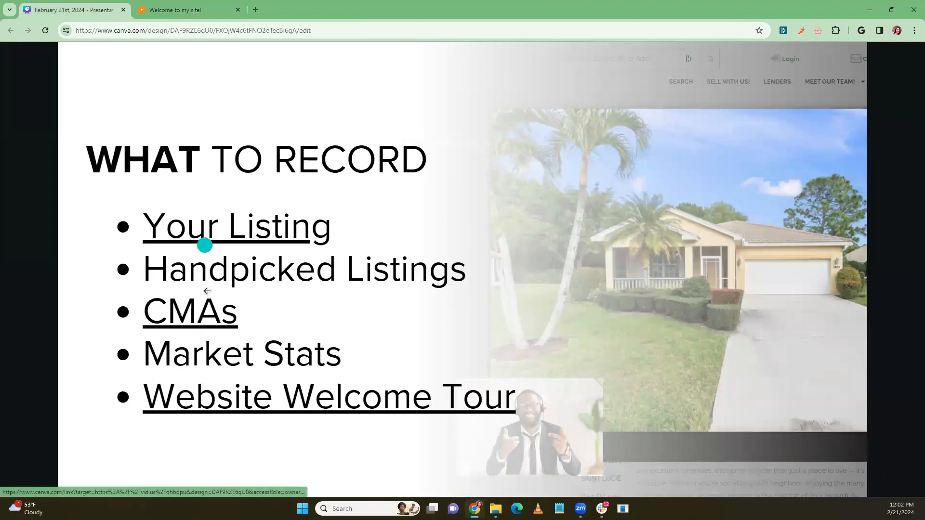
# Present the WHAT TO RECORD slide full screen and follow its CMAs example link
pyautogui.click(200, 317)
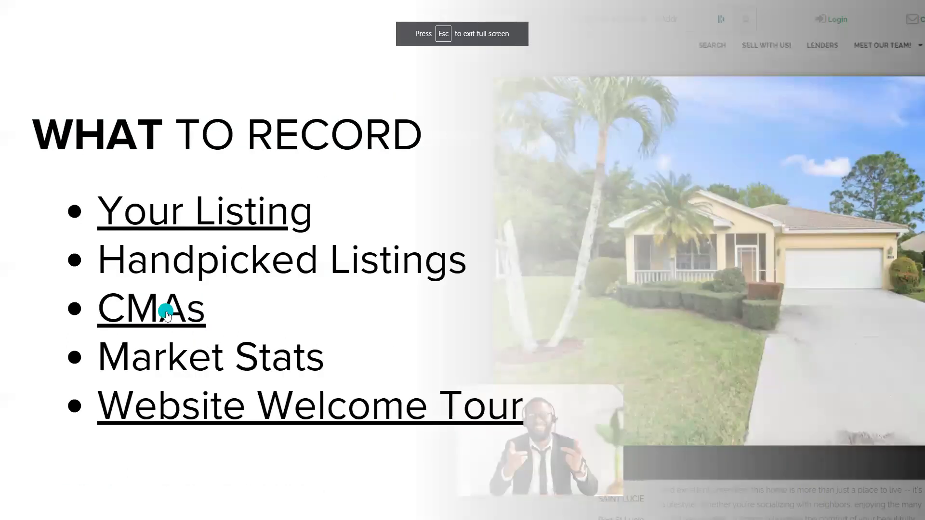
pyautogui.click(166, 315)
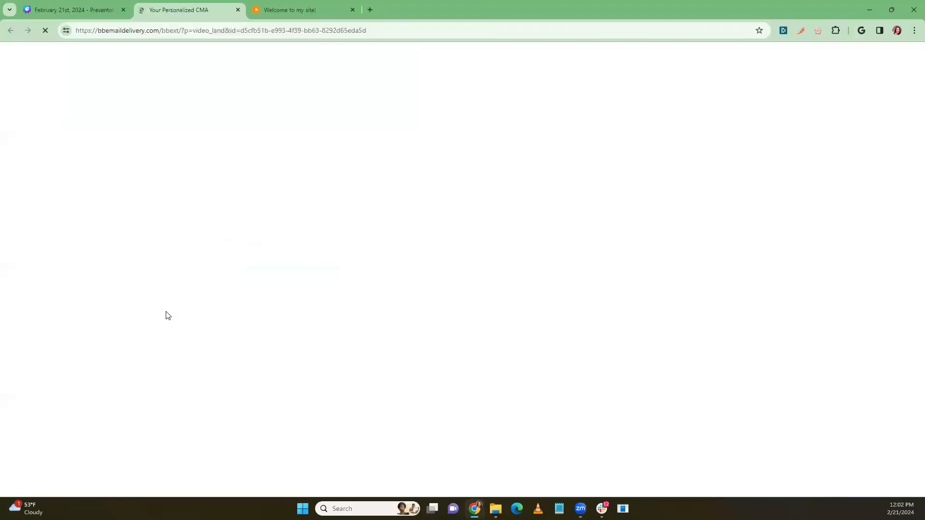
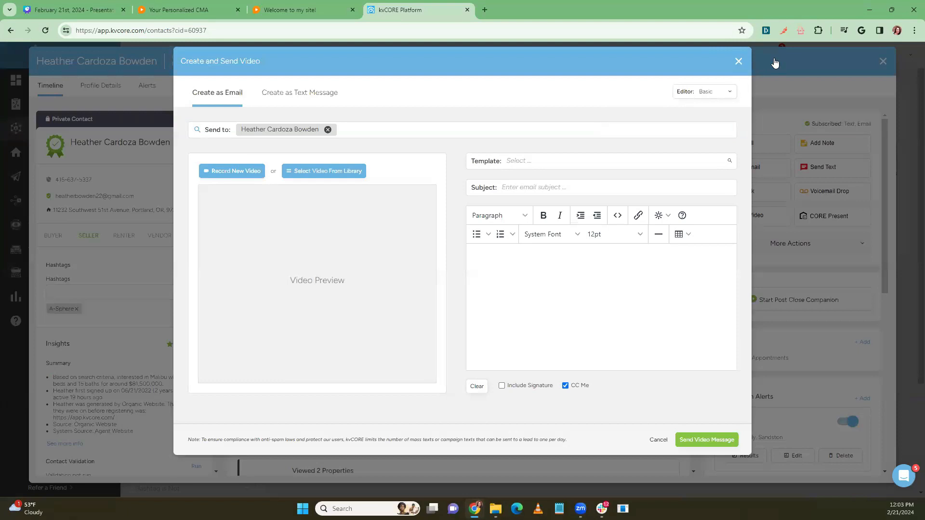
# Close the contact and go to the Smart Campaigns templates
pyautogui.click(880, 62)
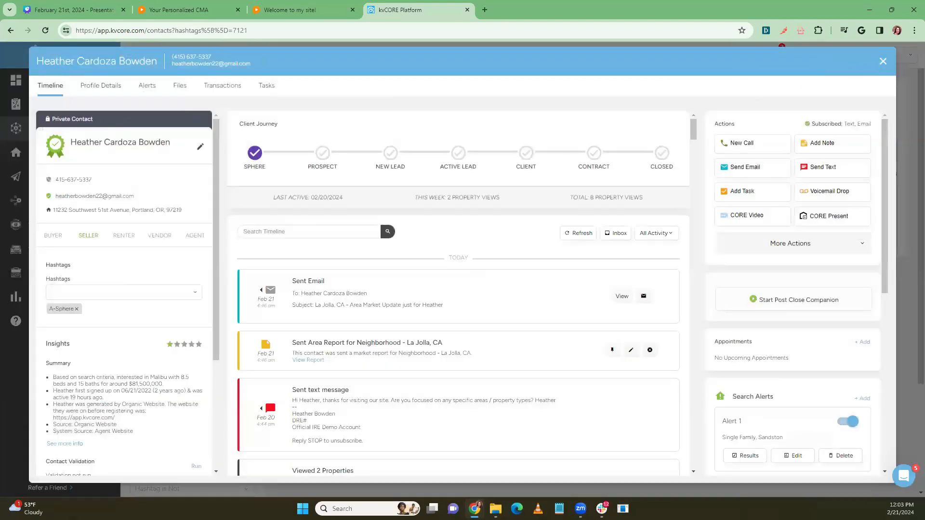
pyautogui.moveTo(43, 183)
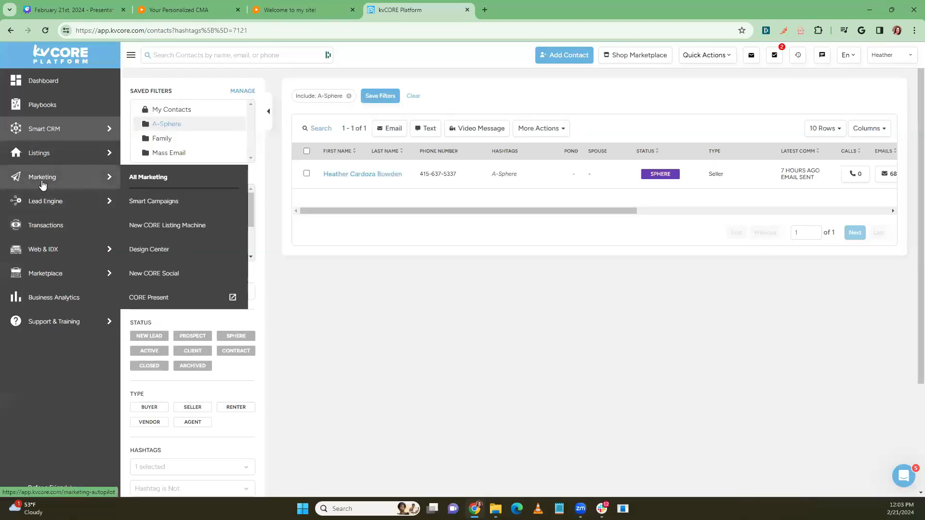
pyautogui.click(208, 201)
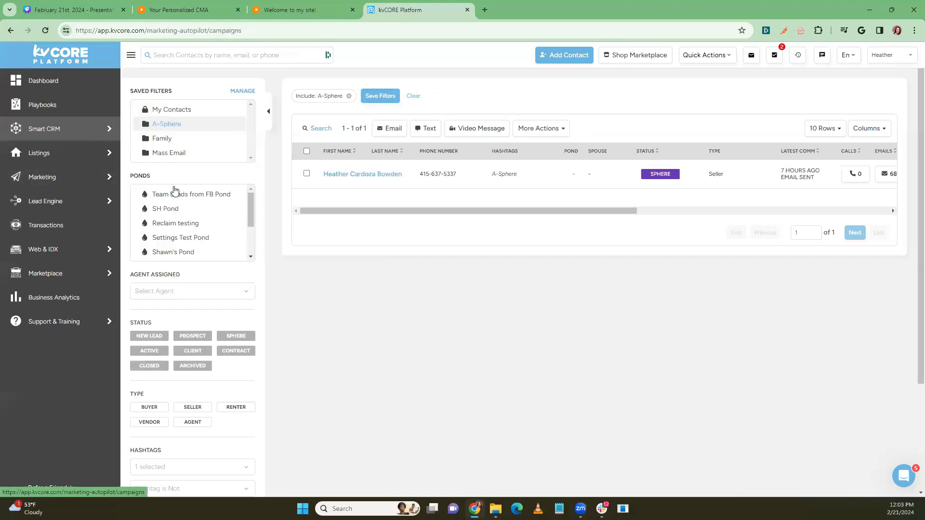
pyautogui.click(308, 140)
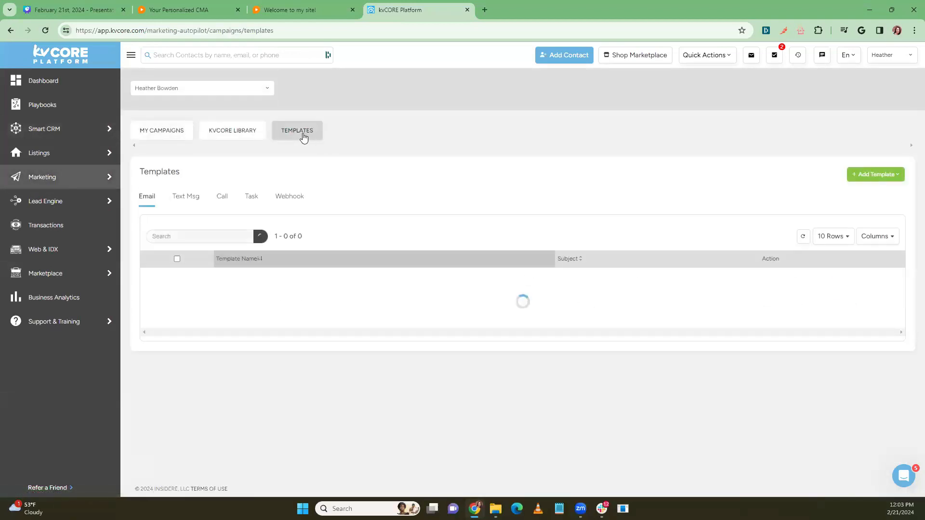
# Search the email templates for 'CV' and open CV Templates -Welcome Blue for editing
pyautogui.click(179, 236)
pyautogui.write('c')
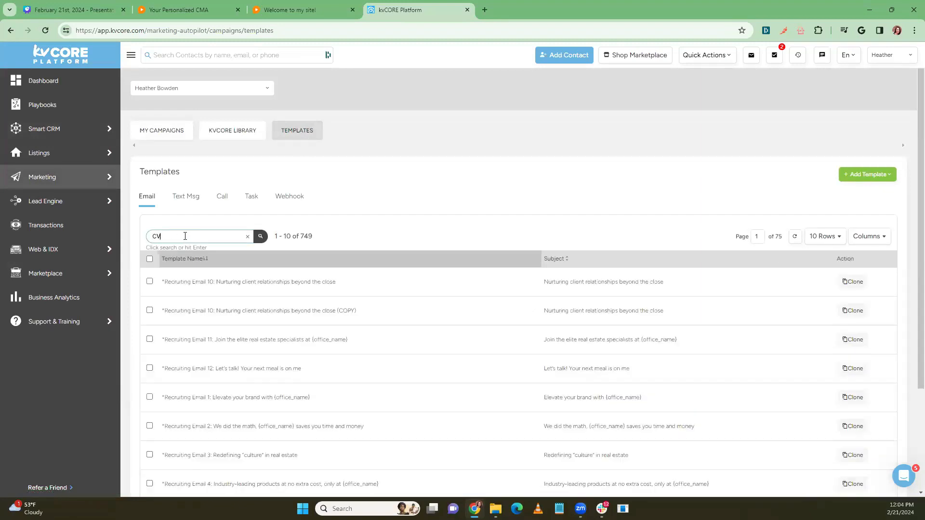
pyautogui.write('V')
pyautogui.press('Return')
pyautogui.scroll(-1, 283, 398)
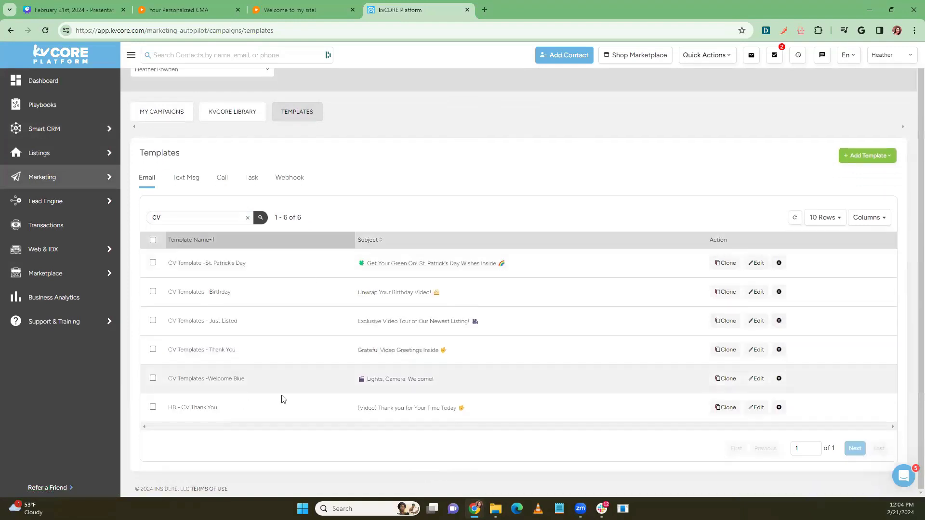
pyautogui.click(756, 378)
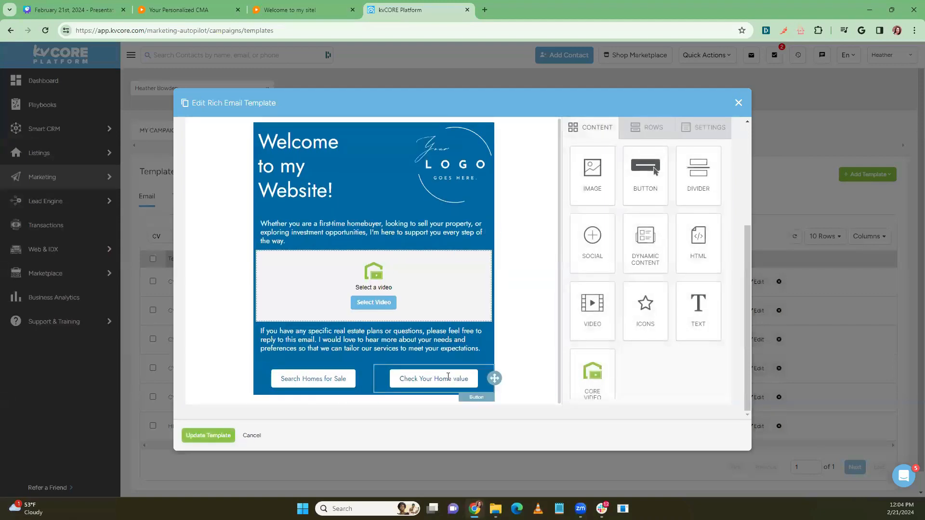
# Check the Search Homes for Sale and Check Your Home value buttons, close the editor, and view the Welcome to my site! page
pyautogui.click(310, 377)
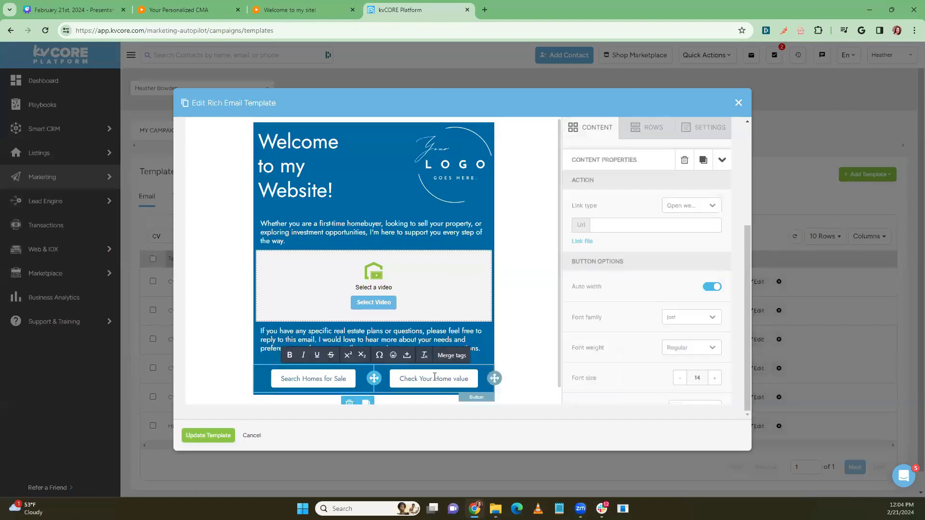
pyautogui.click(438, 378)
pyautogui.click(303, 379)
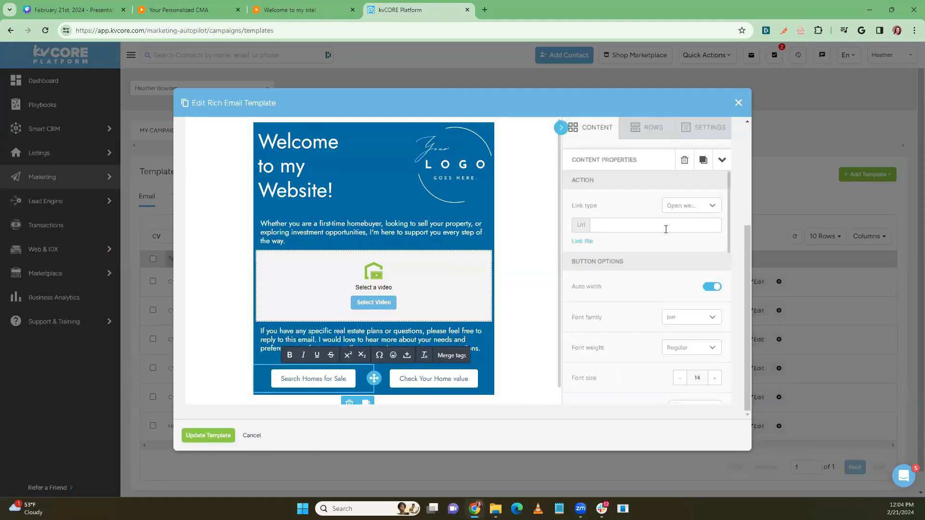
pyautogui.click(456, 379)
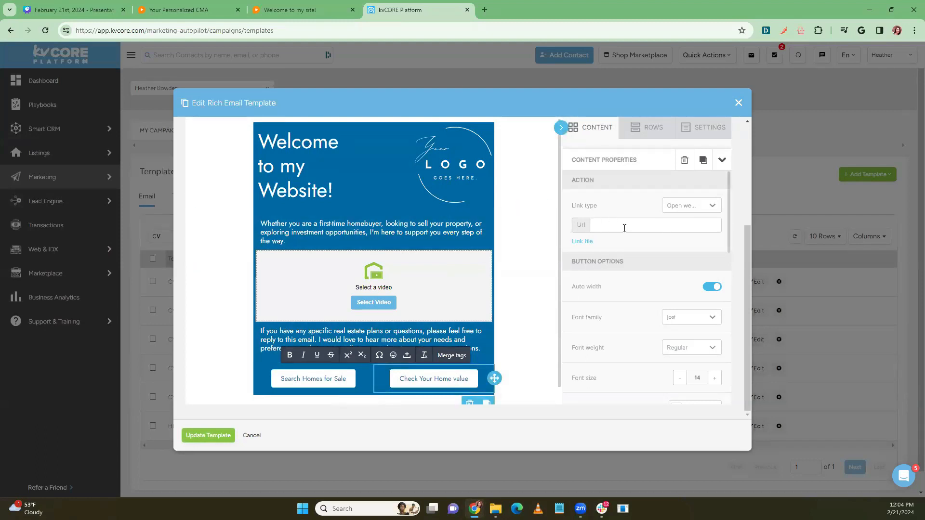
pyautogui.click(738, 103)
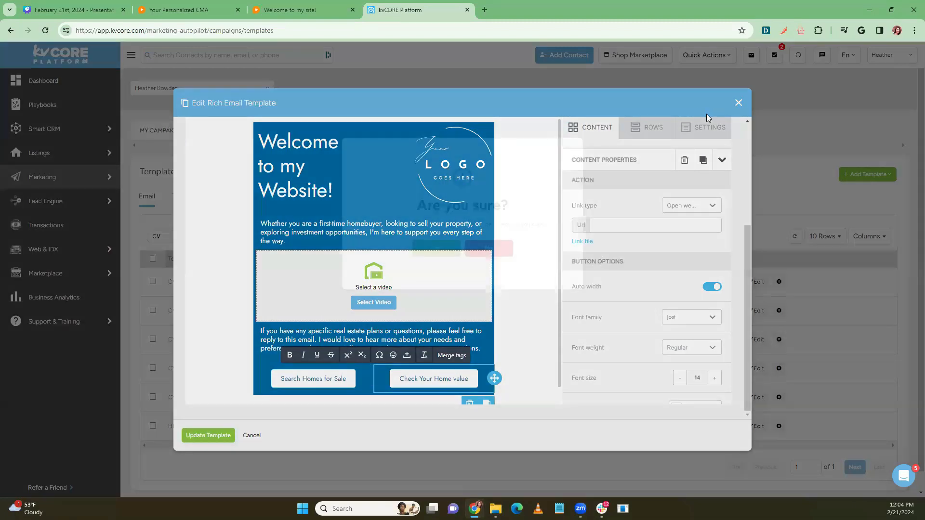
pyautogui.click(281, 9)
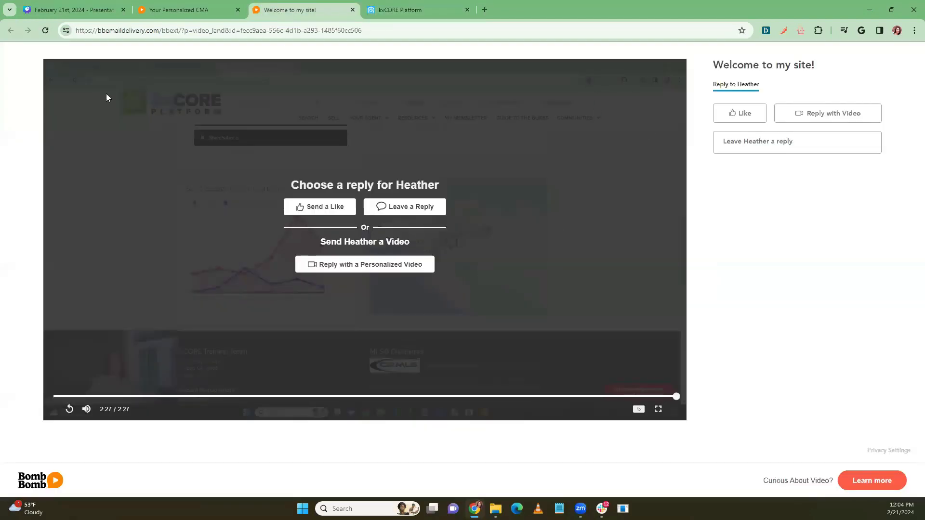
# View the Your Personalized CMA page, then go to bombbomb.com in a new tab and log in
pyautogui.click(177, 12)
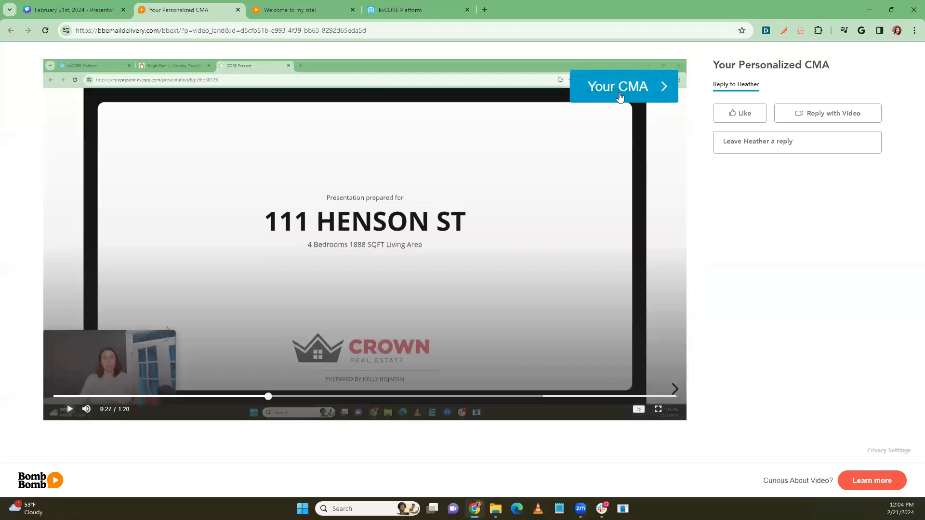
pyautogui.click(485, 11)
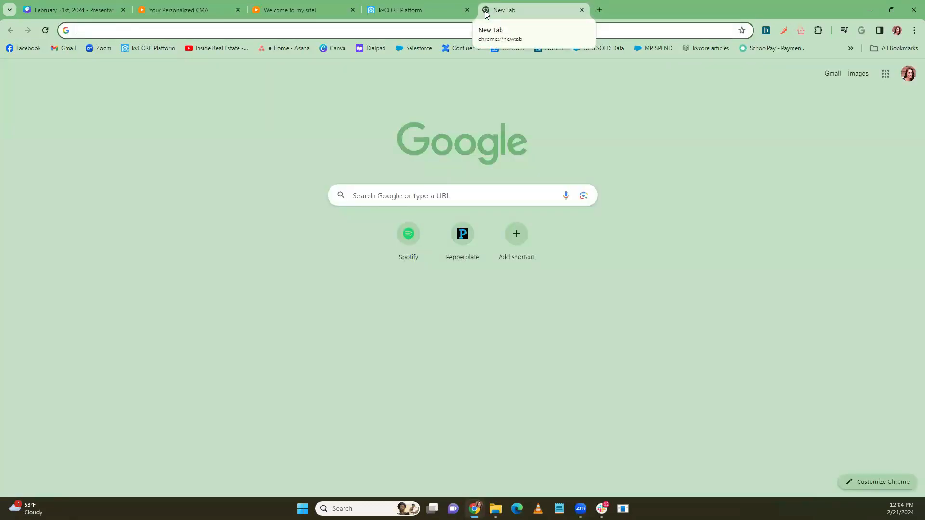
pyautogui.write('bombbomb.com')
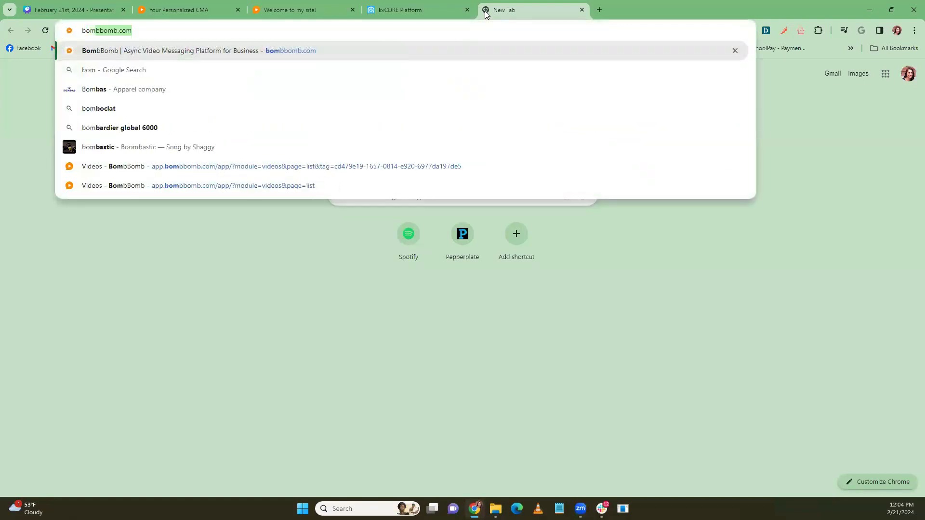
pyautogui.press('Return')
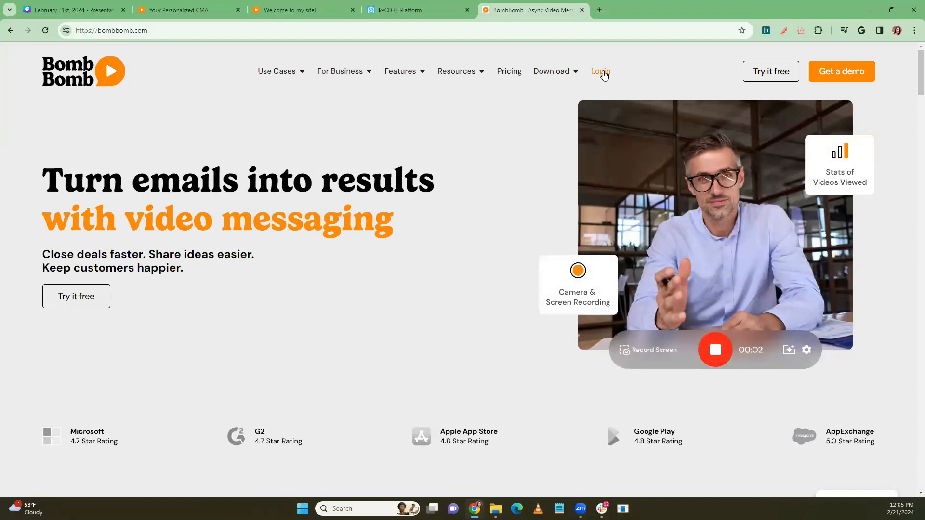
pyautogui.click(603, 73)
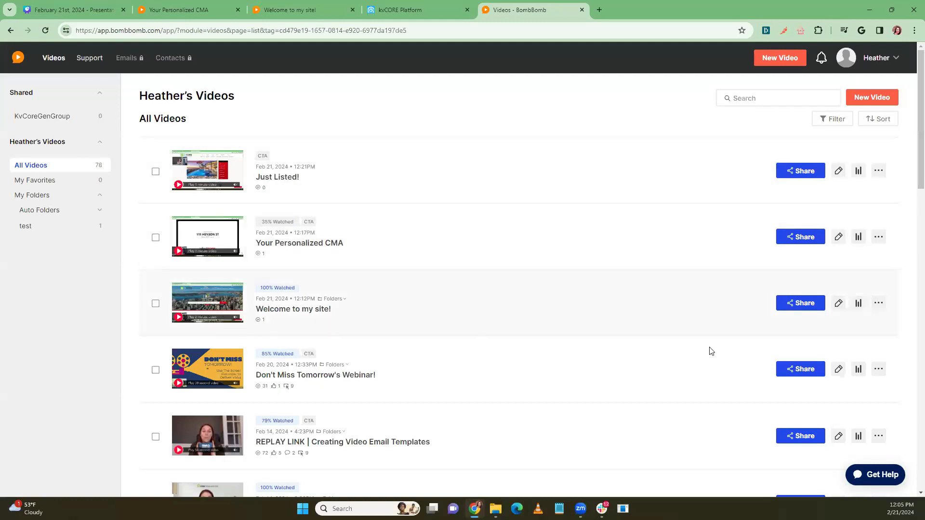
# Edit the Welcome to my site! video and title its call-to-action button 'Visit My Website'
pyautogui.click(838, 304)
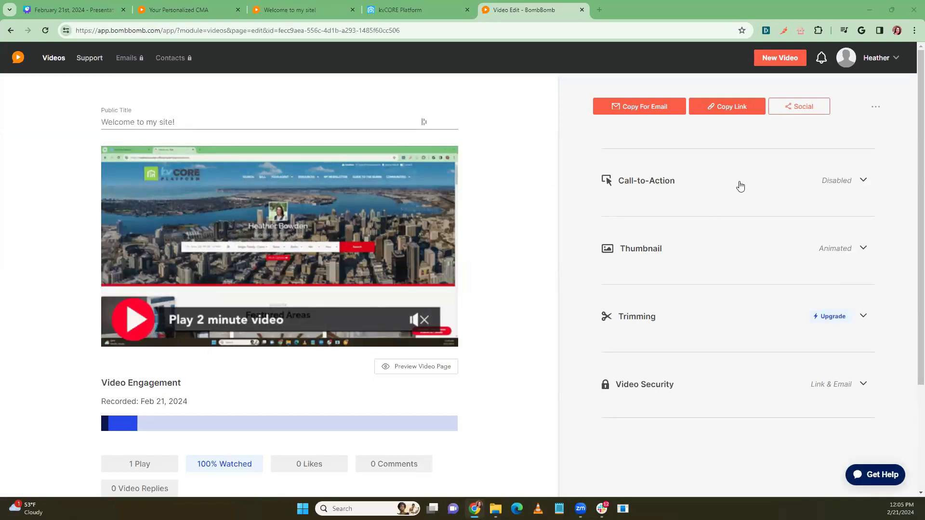
pyautogui.click(842, 184)
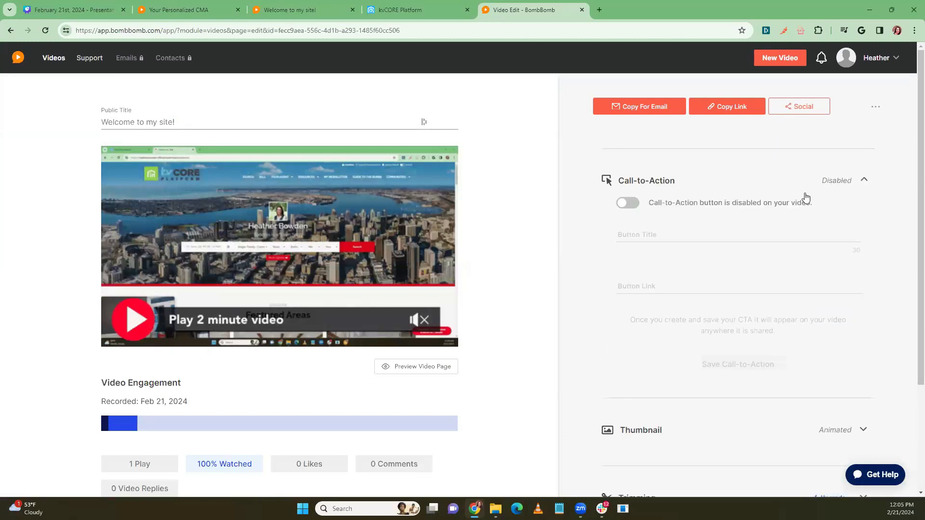
pyautogui.click(640, 241)
pyautogui.write('V')
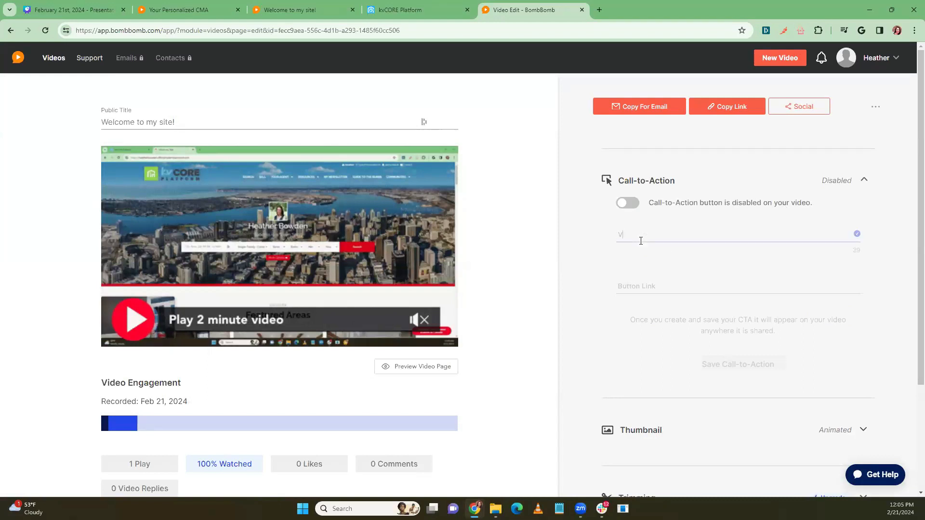
pyautogui.write('isi')
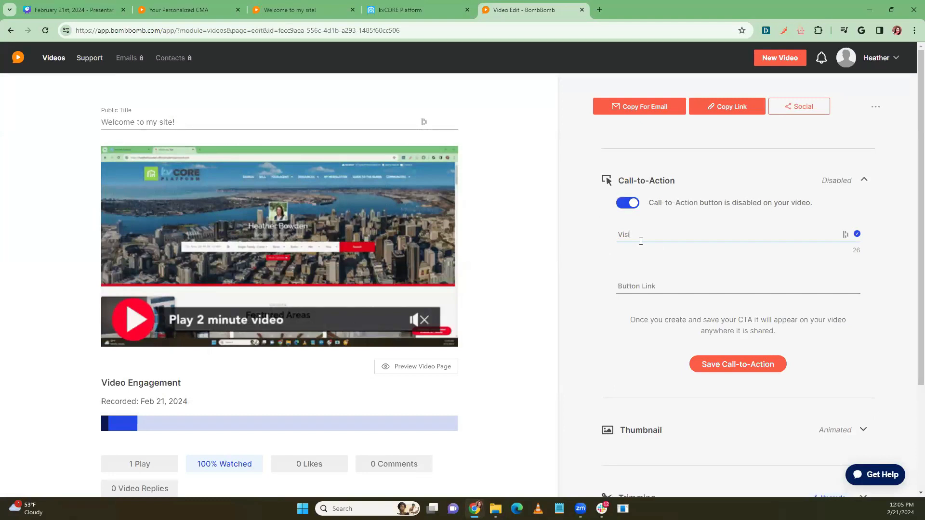
pyautogui.write('t My Website')
# Paste the agent's website URL as the button link and save the call-to-action
pyautogui.click(621, 286)
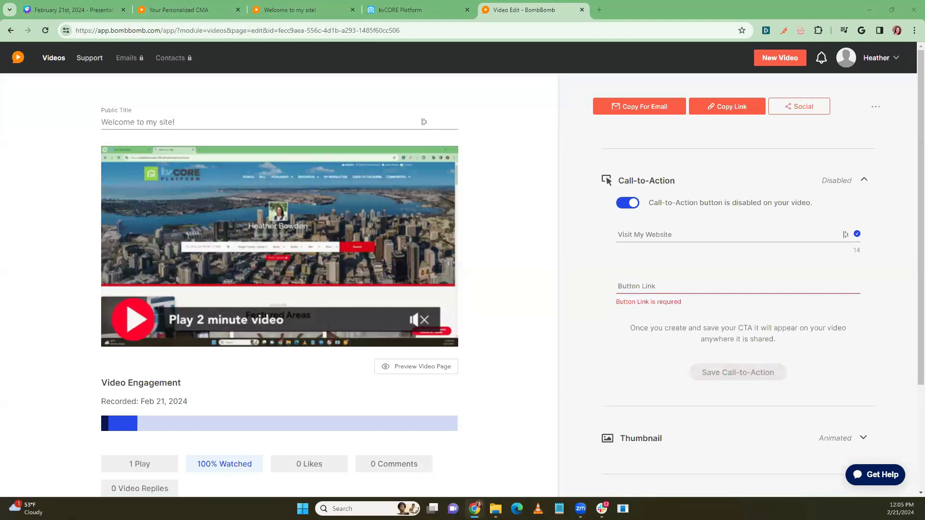
pyautogui.click(644, 287)
pyautogui.write('therbowden.officialiredemoaccount.com')
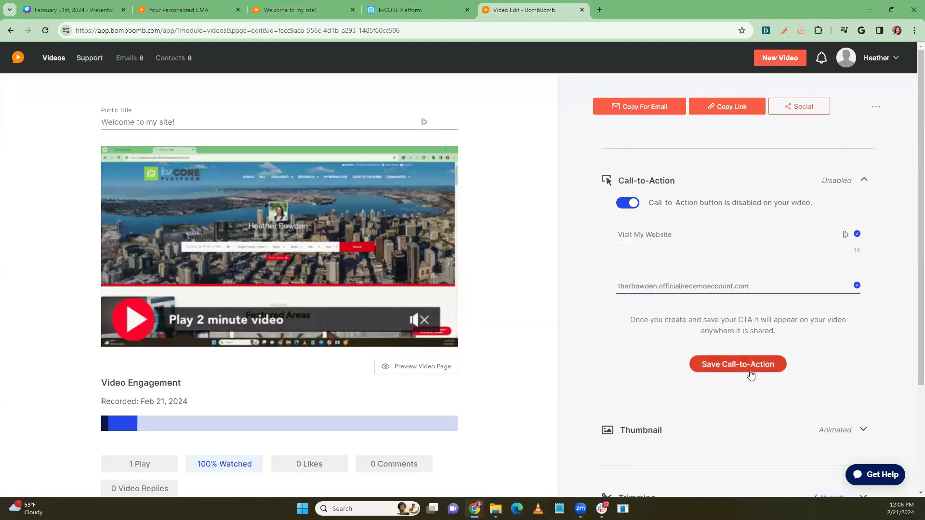
pyautogui.moveTo(748, 286); pyautogui.dragTo(255, 314)
pyautogui.press('BackSpace')
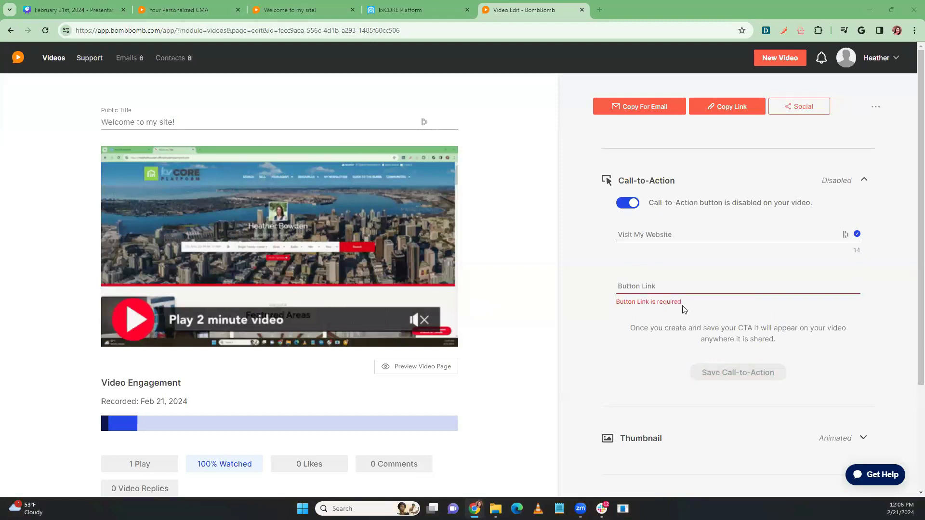
pyautogui.click(657, 285)
pyautogui.write('heatherbowden.officialiredemoaccount.com')
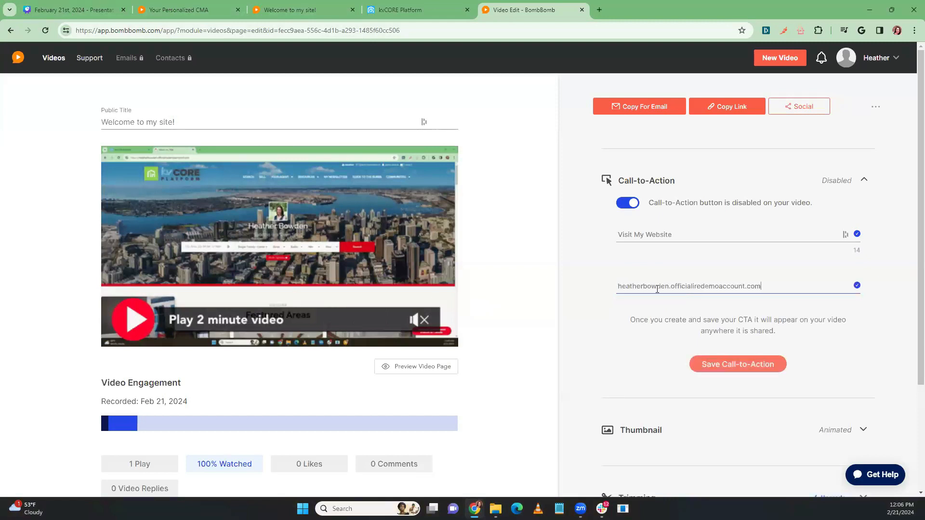
pyautogui.click(731, 366)
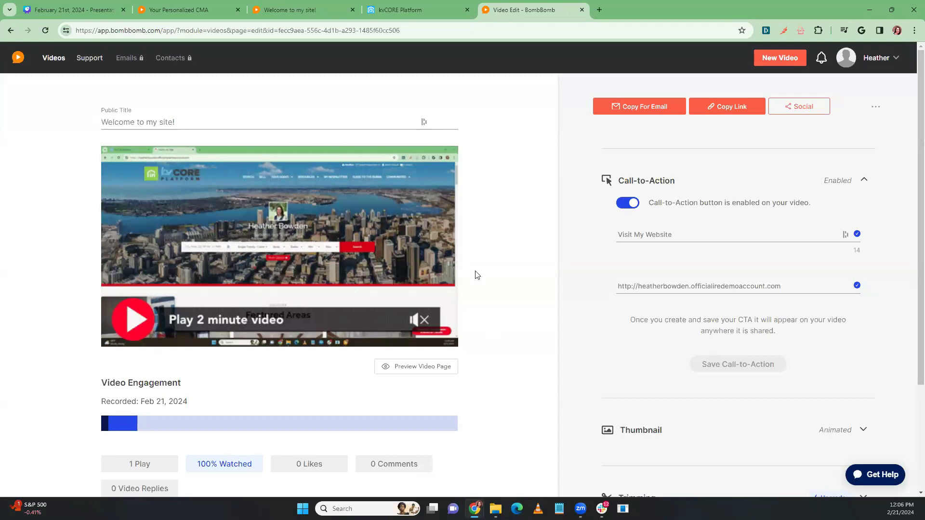
# Review the enabled call-to-action and bring up the new-video options
pyautogui.scroll(-3, 475, 273)
pyautogui.scroll(1, 474, 273)
pyautogui.scroll(2, 477, 275)
pyautogui.click(776, 65)
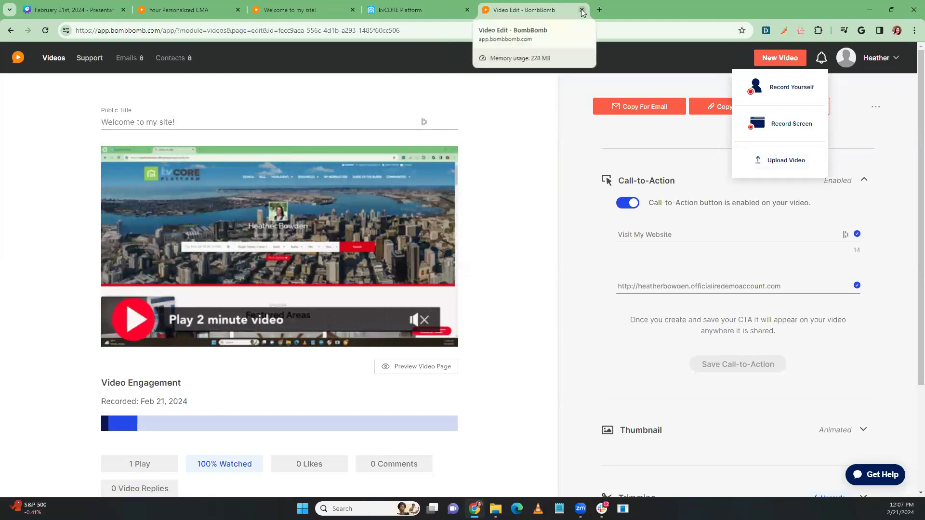
# Close the Video Edit tab to return to the Your Personalized CMA page
pyautogui.click(581, 11)
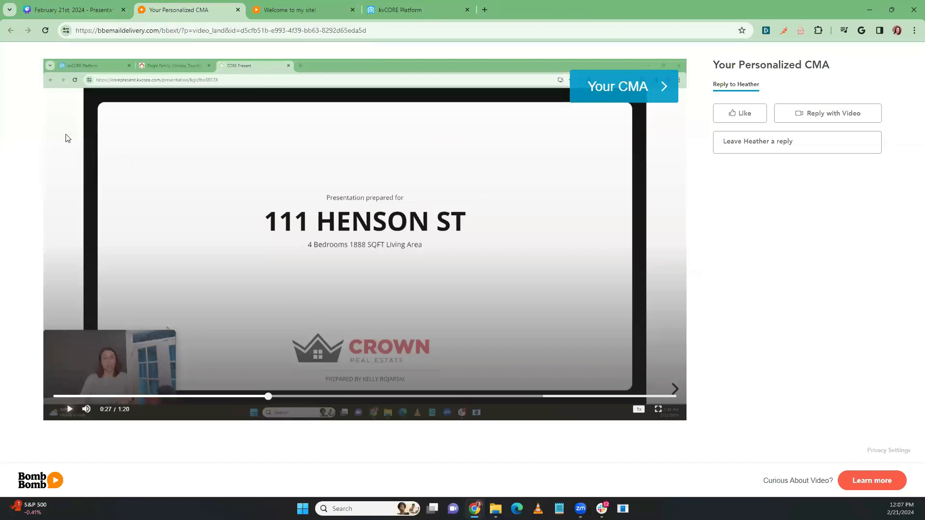
# Present the Canva slides full screen and follow the Your Listing link to the Just Listed! video
pyautogui.click(40, 11)
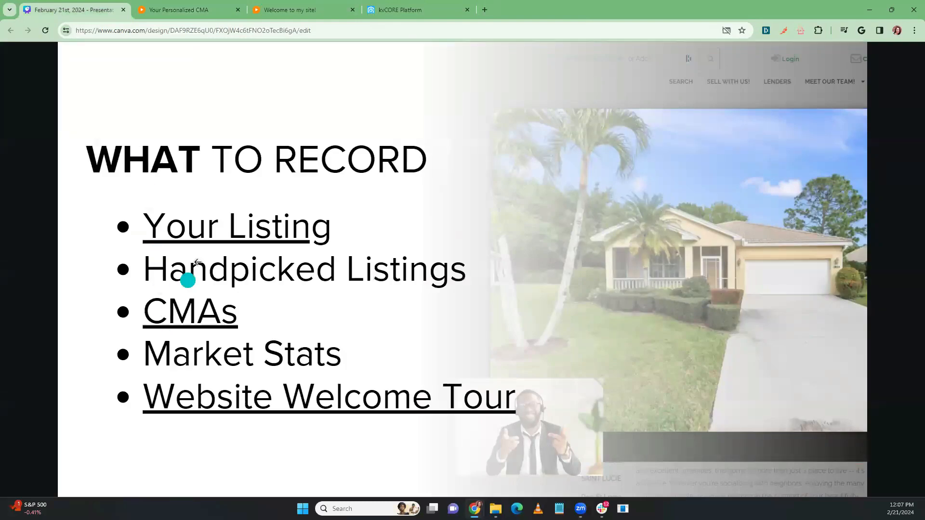
pyautogui.click(216, 233)
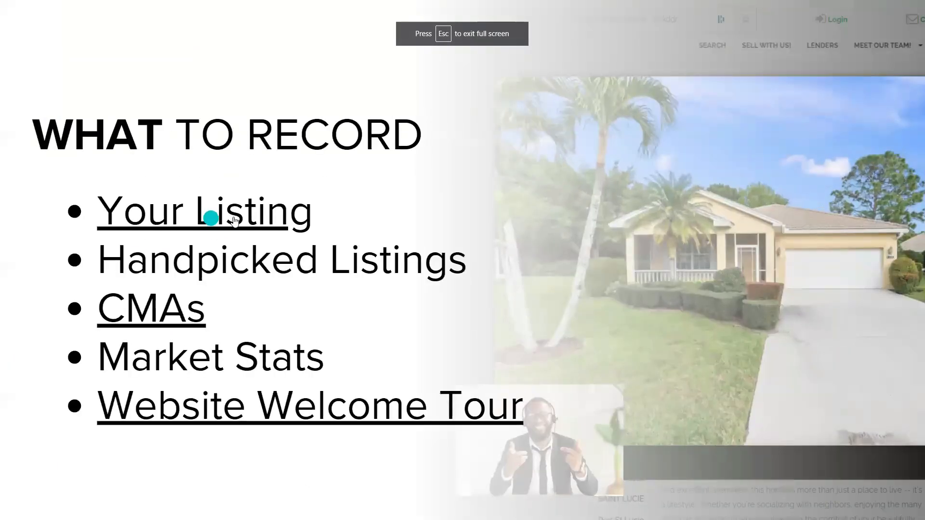
pyautogui.click(247, 217)
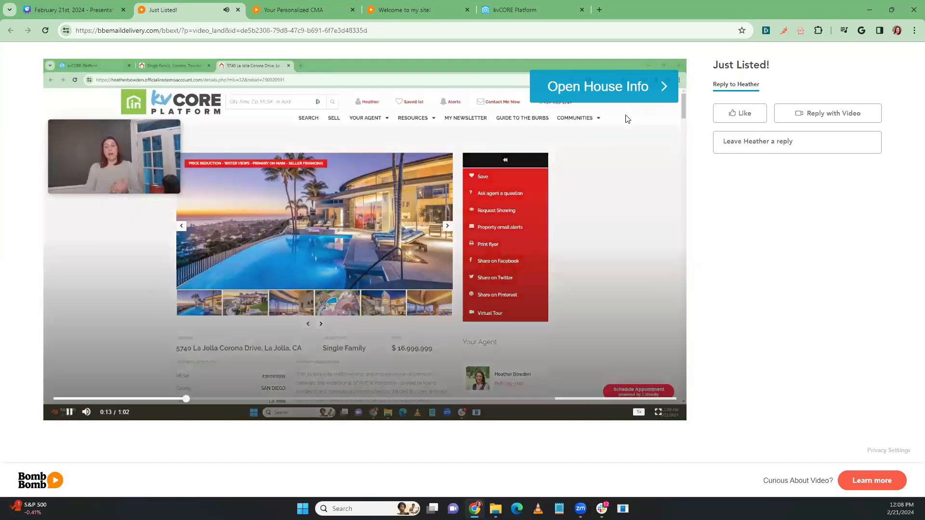
# Pause the Just Listed! video, discard the kvCORE template edits, and open CV Templates - Just Listed
pyautogui.click(67, 411)
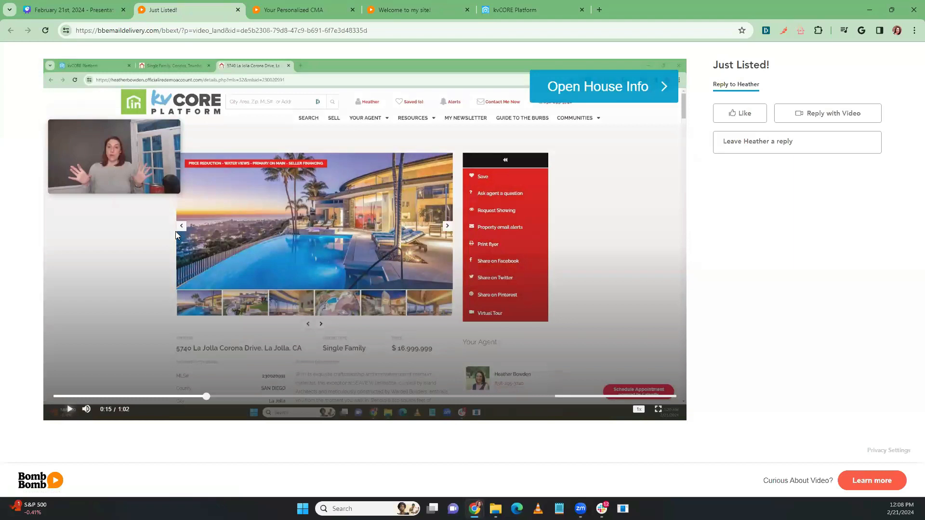
pyautogui.click(534, 9)
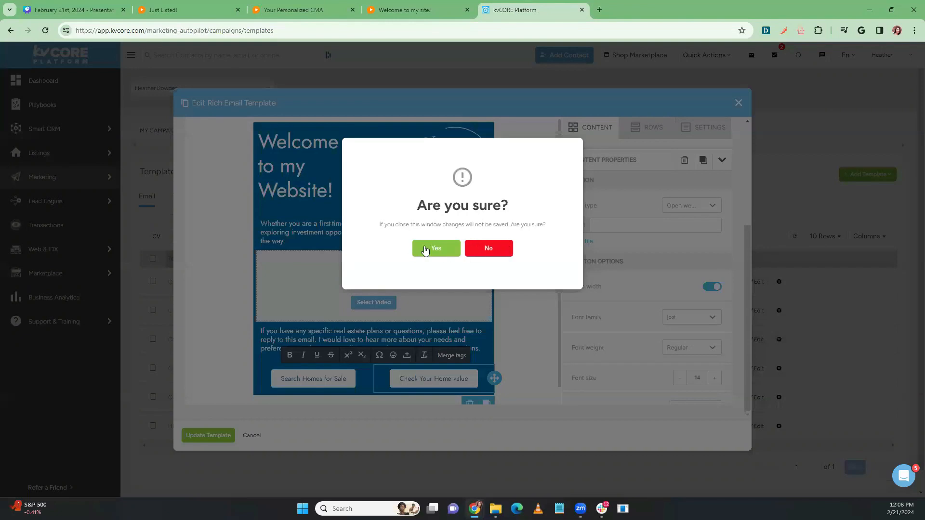
pyautogui.click(424, 250)
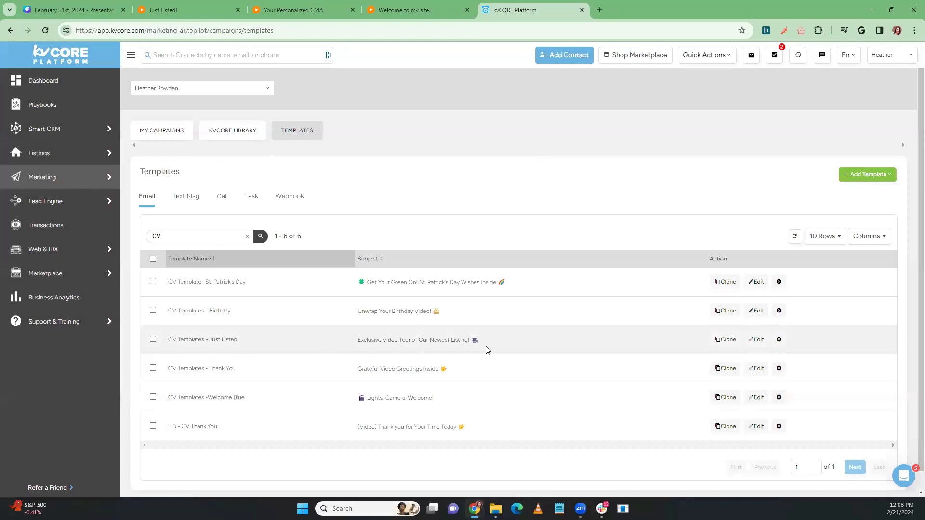
pyautogui.click(755, 341)
# Scroll through the Just Listed template's video and listing buttons, then close the editor
pyautogui.scroll(-2, 378, 198)
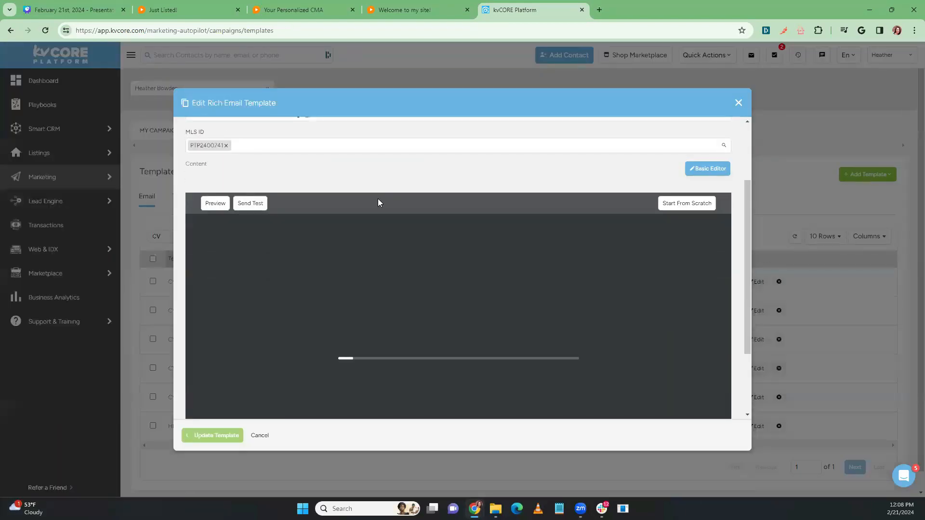
pyautogui.scroll(-2, 377, 202)
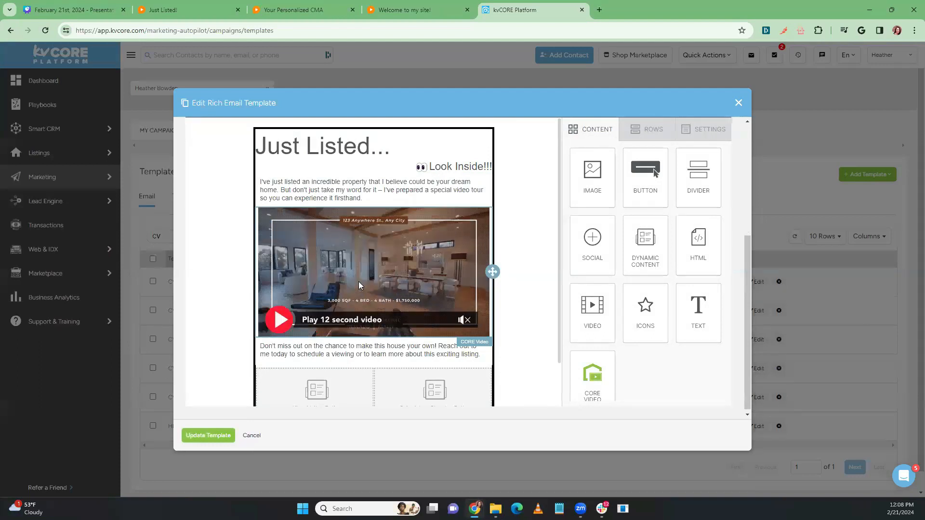
pyautogui.scroll(-1, 377, 273)
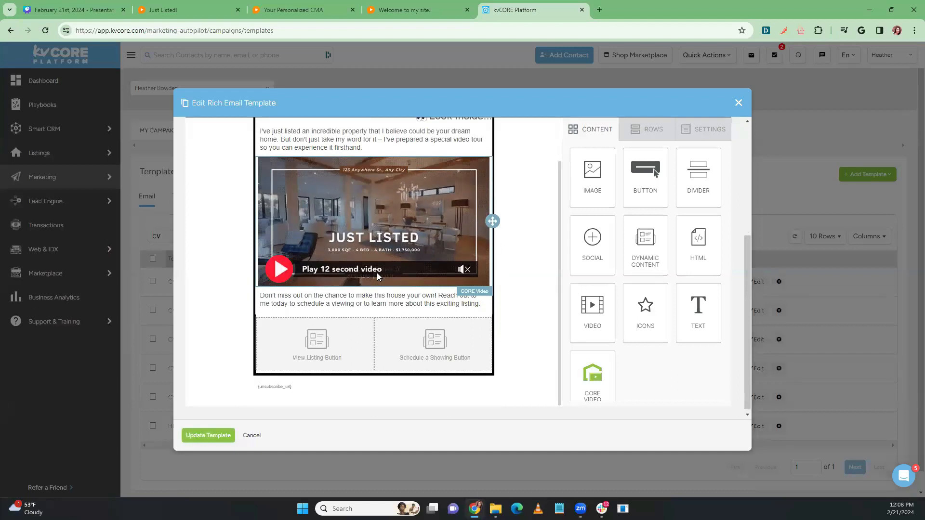
pyautogui.scroll(1, 376, 272)
pyautogui.scroll(4, 377, 273)
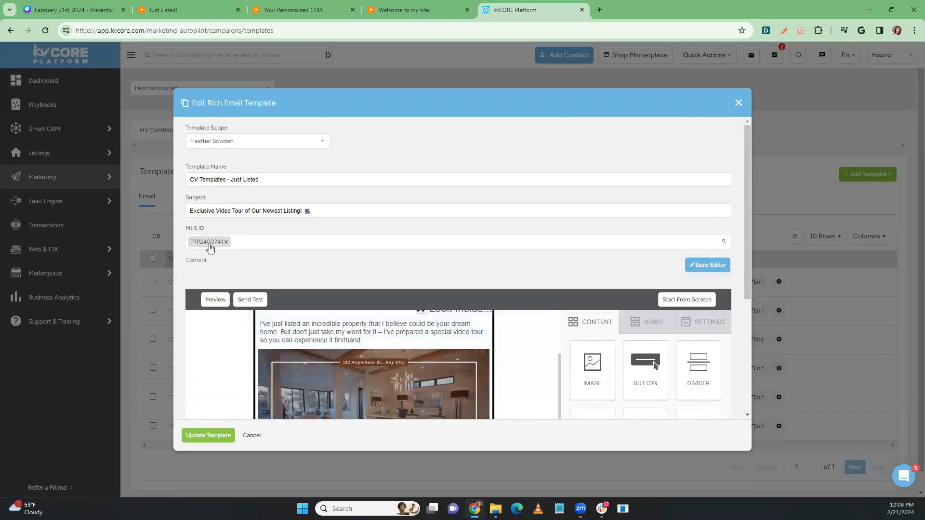
pyautogui.scroll(-4, 333, 234)
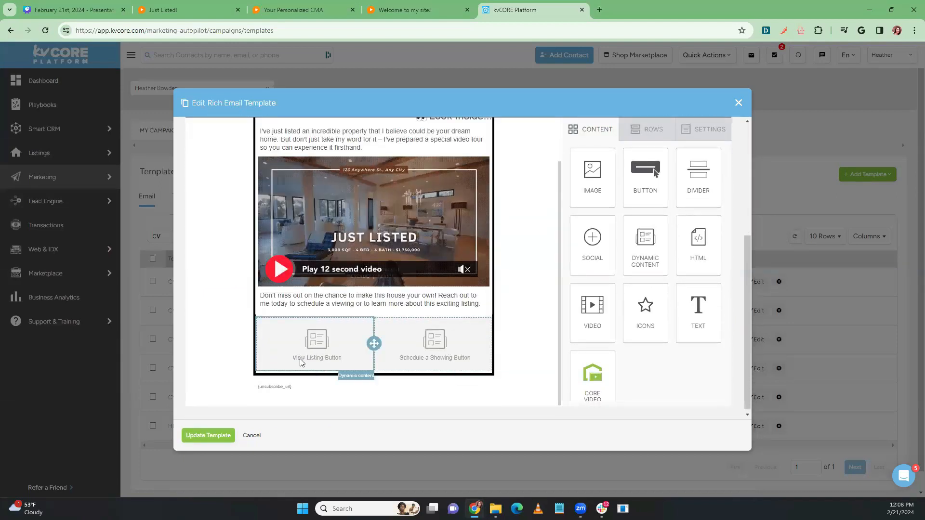
pyautogui.scroll(3, 400, 314)
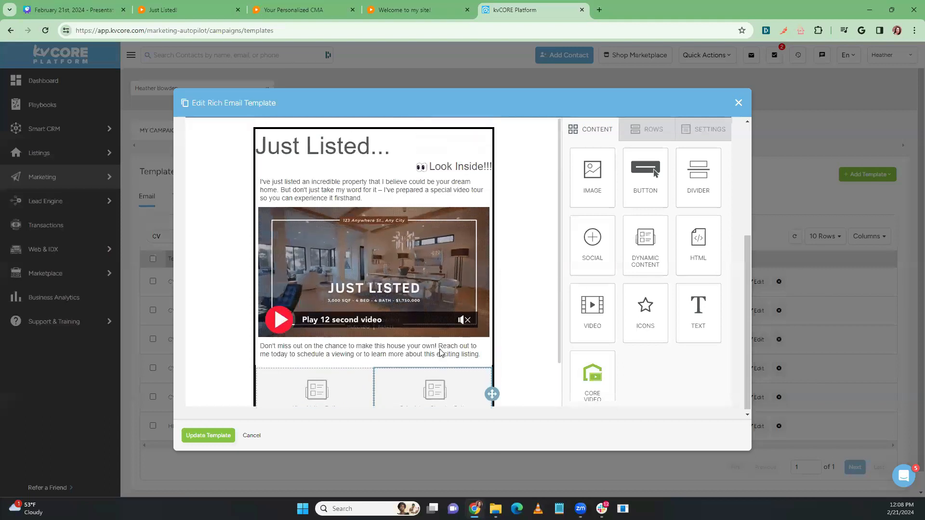
pyautogui.scroll(2, 382, 235)
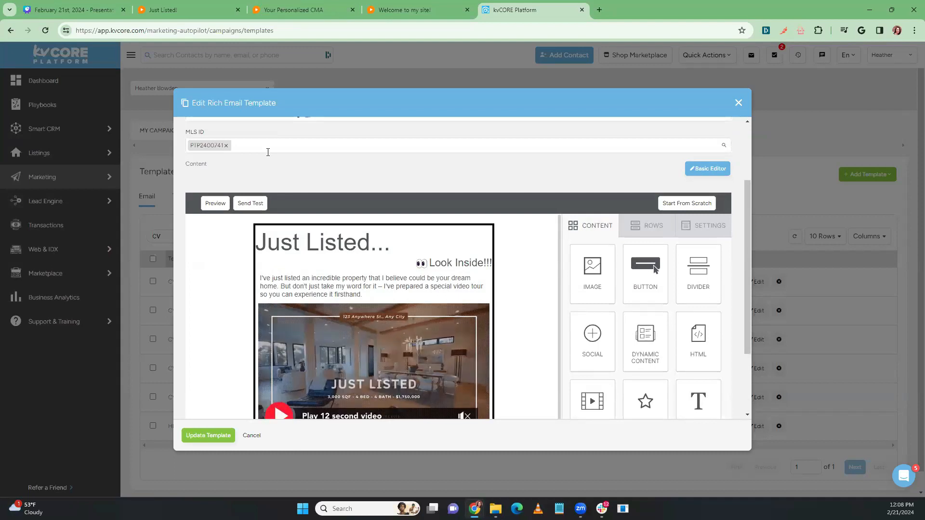
pyautogui.click(738, 103)
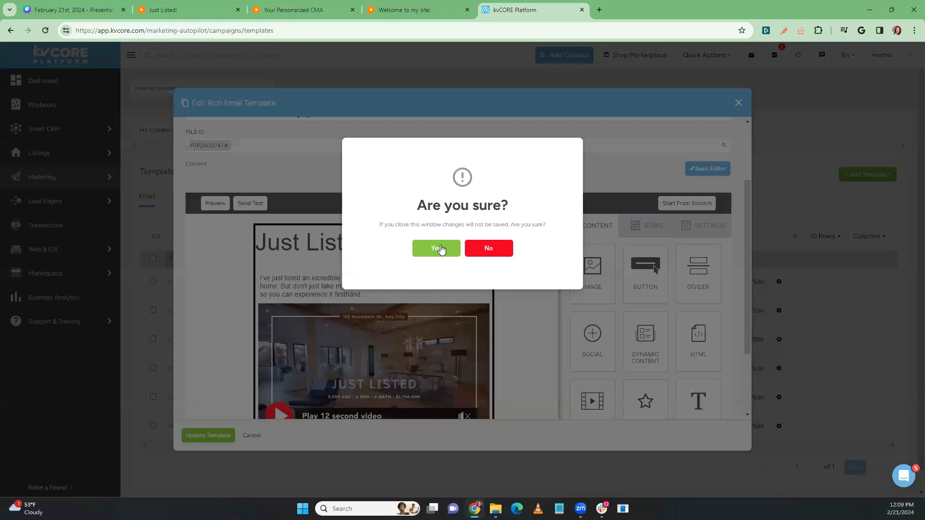
# Confirm closing without saving and open All Contacts, filtered to A-Sphere
pyautogui.click(437, 249)
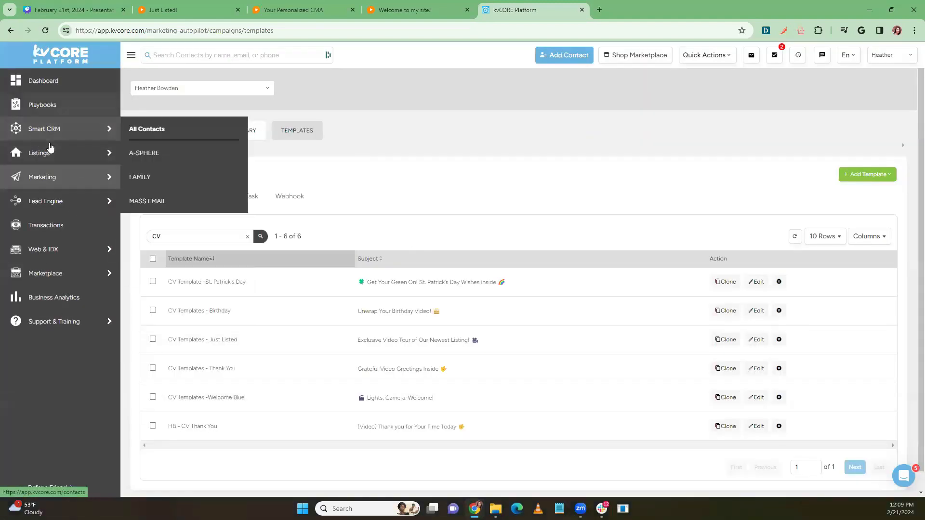
pyautogui.click(145, 129)
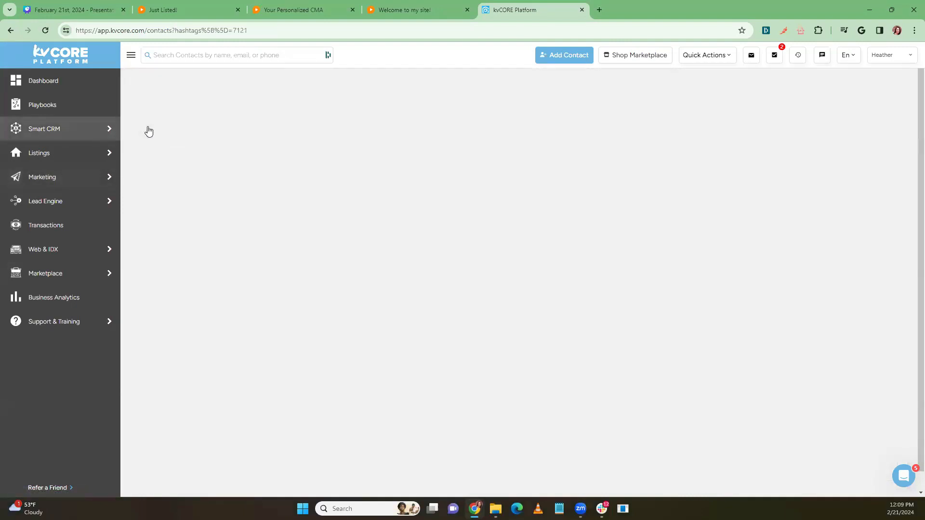
pyautogui.scroll(-2, 198, 252)
pyautogui.scroll(2, 187, 251)
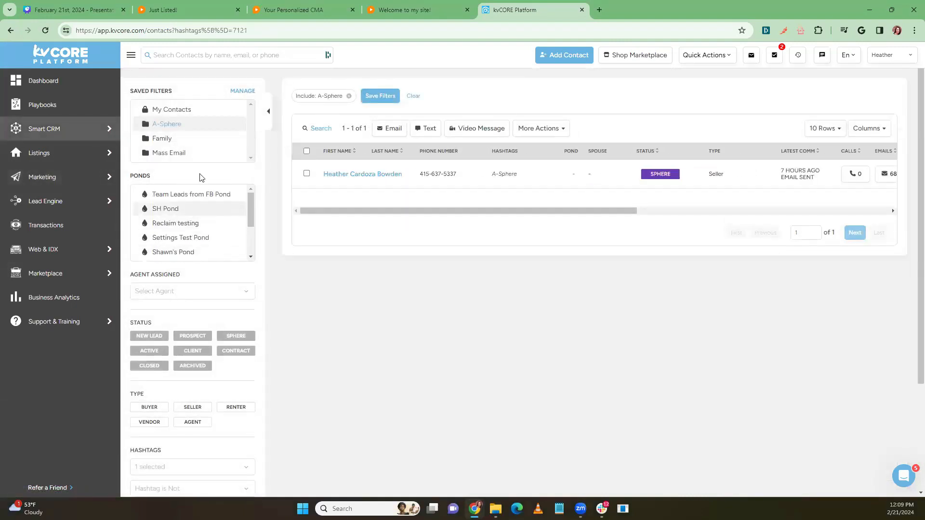
pyautogui.scroll(-2, 159, 217)
pyautogui.scroll(-1, 150, 263)
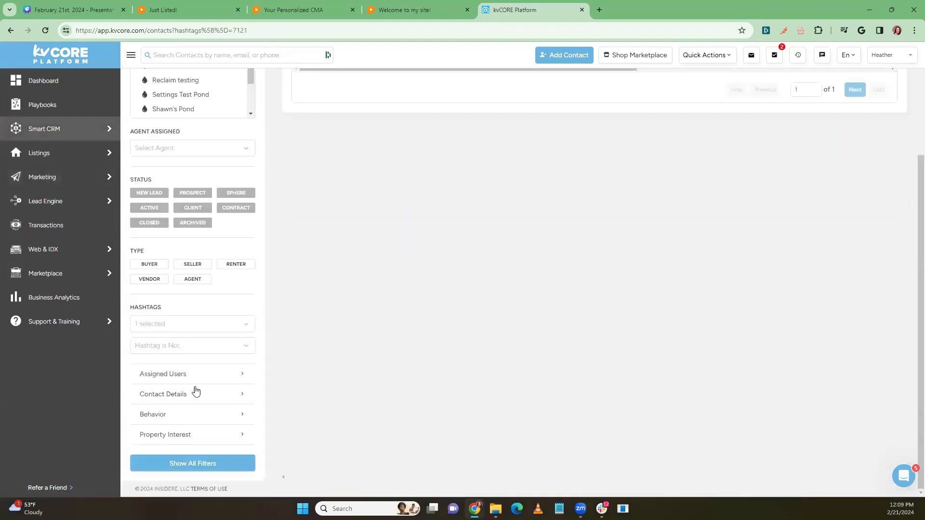
# Open All Filters and jump to the Property Interest section
pyautogui.click(182, 435)
pyautogui.click(311, 255)
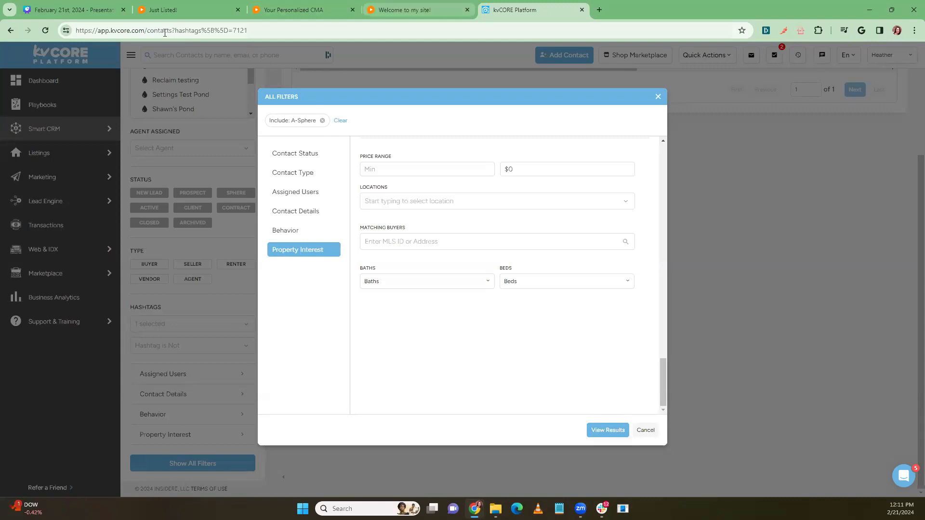
# Switch back to the Just Listed! BombBomb video landing page, paused at 0:15
pyautogui.click(160, 13)
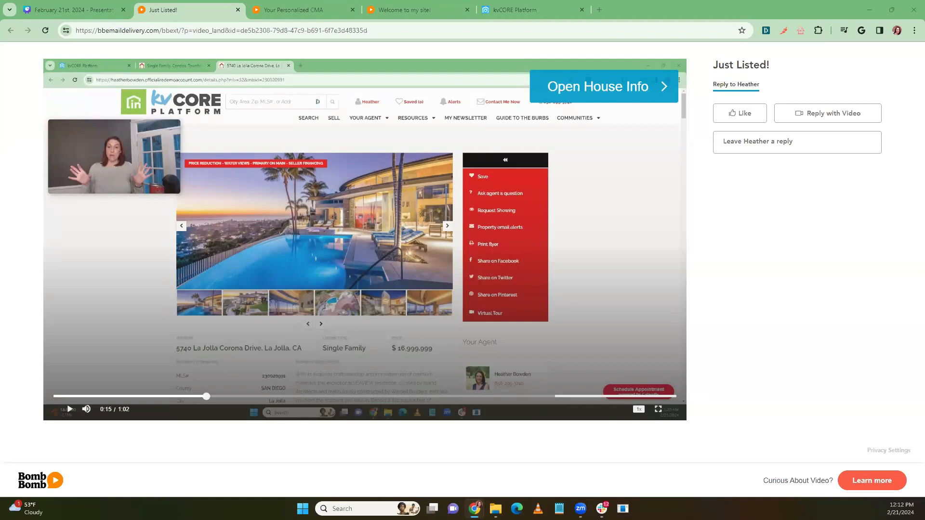
# Dock the Gmail inbox tab into this browser window, then detach it into its own window
pyautogui.moveTo(183, 29); pyautogui.dragTo(217, 12)
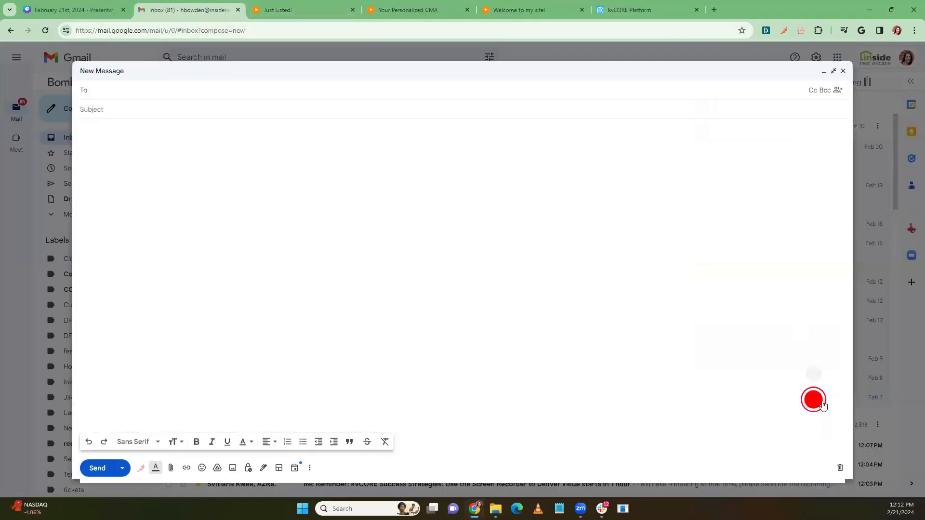
pyautogui.moveTo(822, 402)
pyautogui.moveTo(159, 9); pyautogui.dragTo(0, 30)
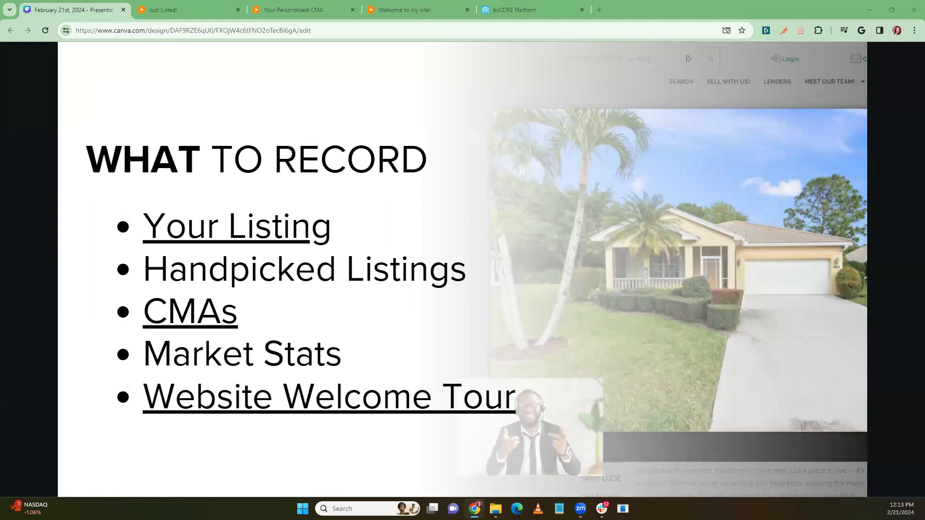
# Show the Canva WHAT TO RECORD slide listing listings, CMAs, market stats and welcome tours
pyautogui.moveTo(17, 474)
# Glance at the Just Listed! video page, then return to the kvCORE contacts page
pyautogui.click(511, 8)
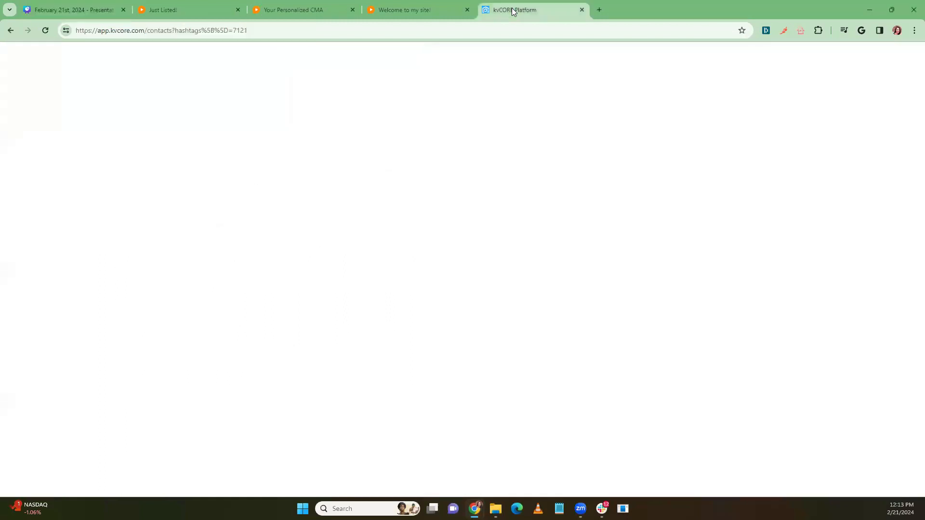
pyautogui.click(188, 10)
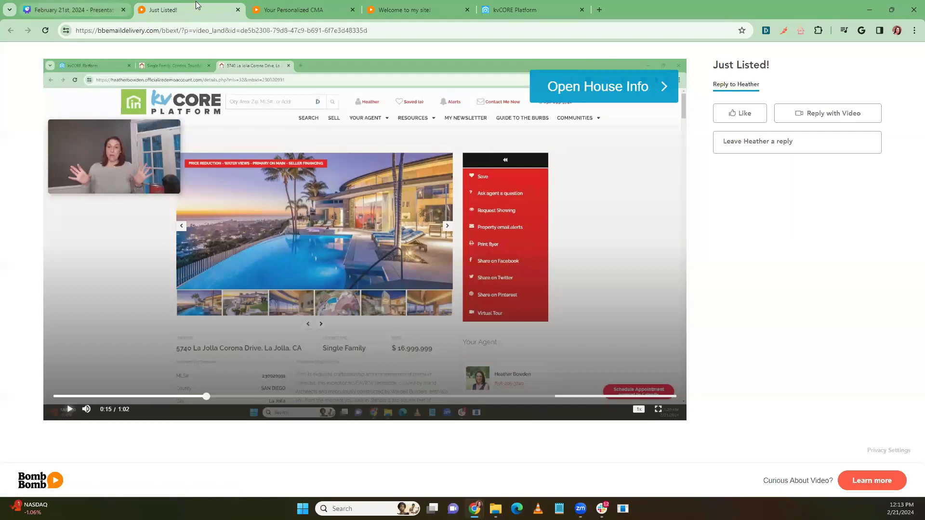
pyautogui.click(523, 12)
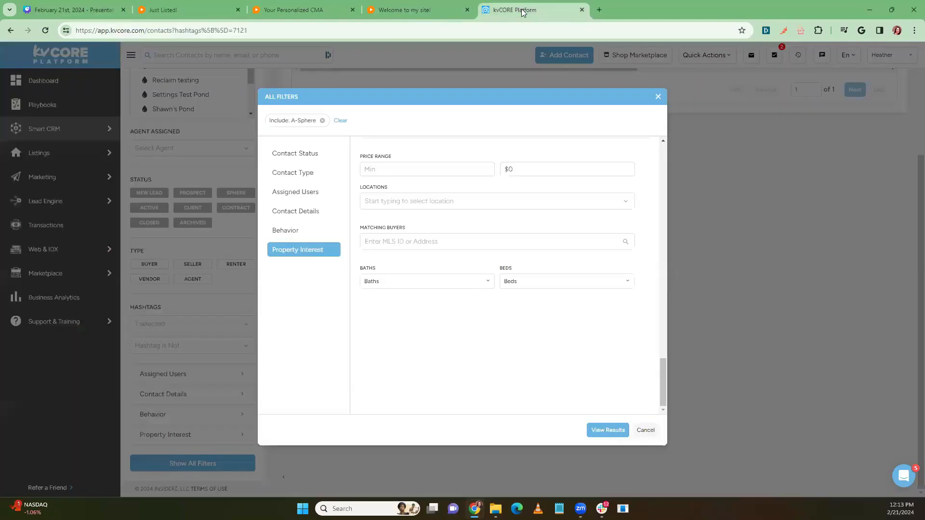
# Close the filters, search Smart Campaign templates for 'CV', and edit CV Templates - Just Listed
pyautogui.click(657, 96)
pyautogui.moveTo(51, 188)
pyautogui.click(155, 202)
pyautogui.click(289, 137)
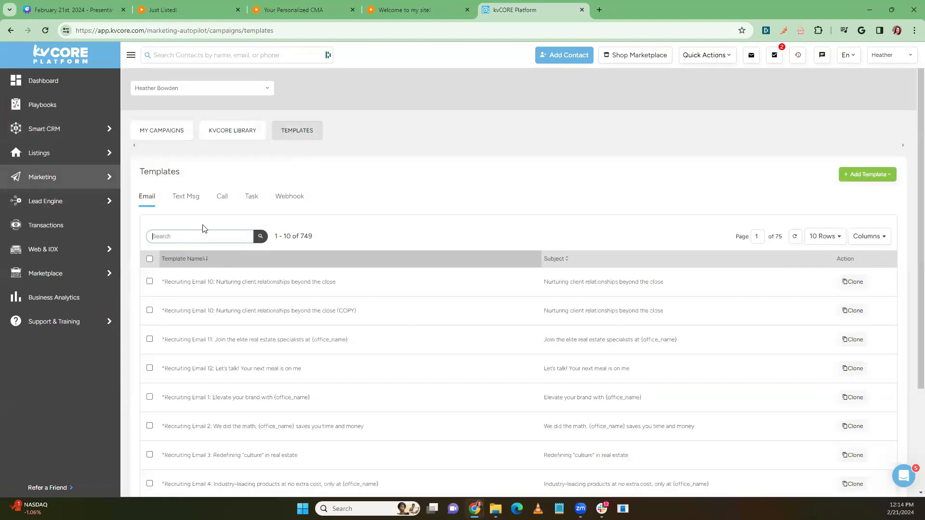
pyautogui.write('CV')
pyautogui.press('Return')
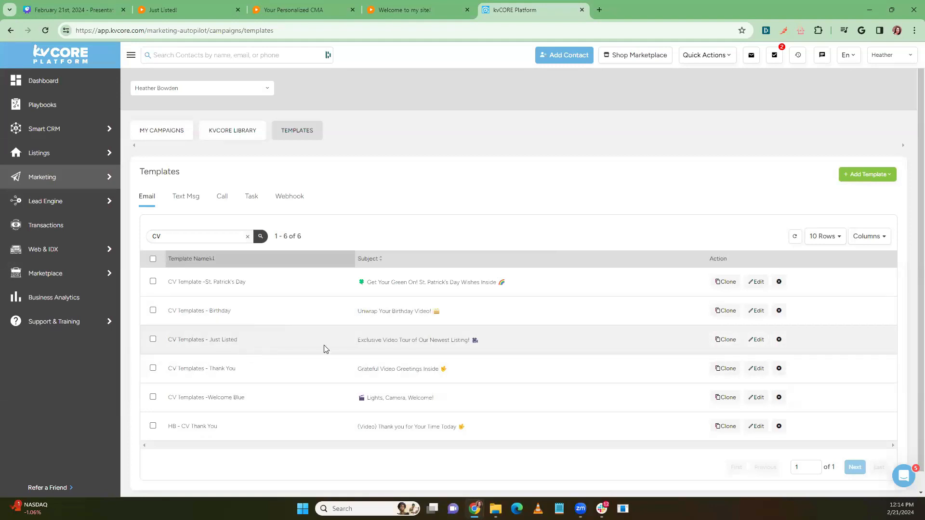
pyautogui.click(756, 339)
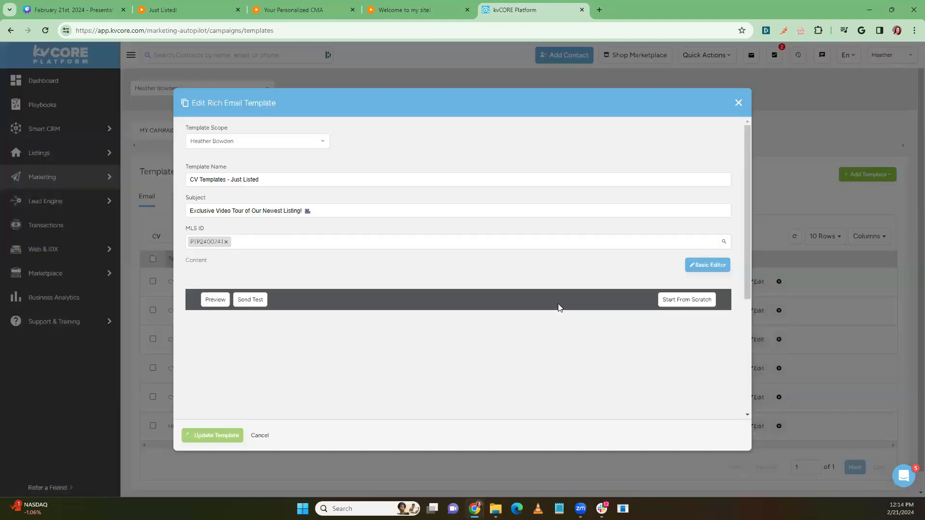
# Drag the Schedule a Showing block above the listing video, then back beside View Listing
pyautogui.scroll(-5, 475, 279)
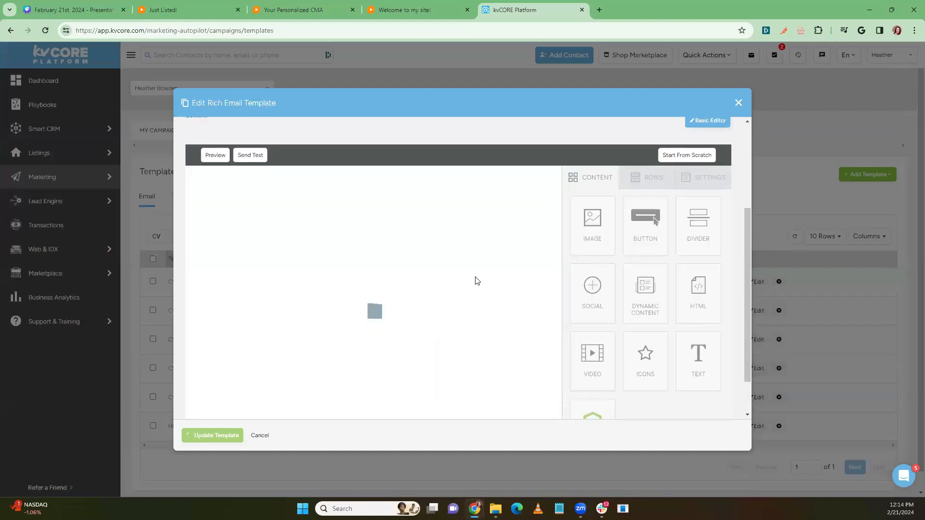
pyautogui.scroll(-1, 475, 279)
pyautogui.click(439, 399)
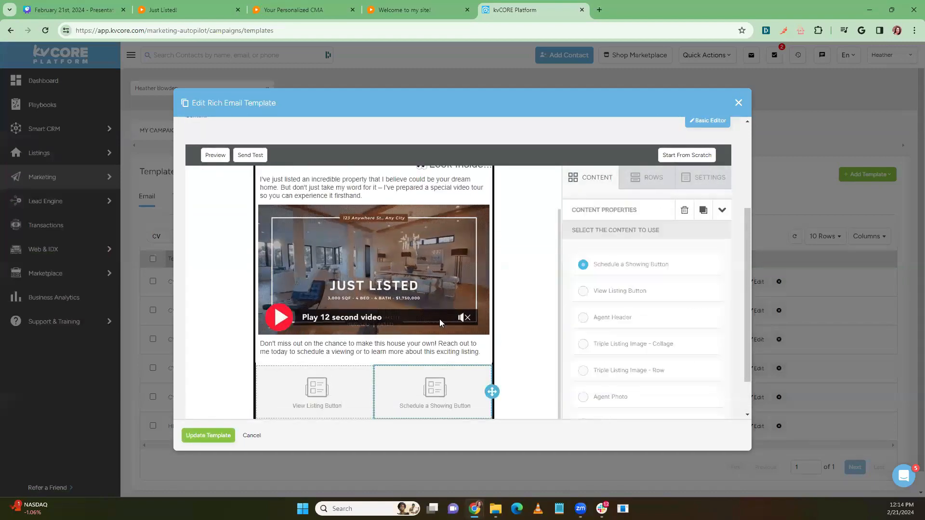
pyautogui.moveTo(492, 391); pyautogui.dragTo(462, 212)
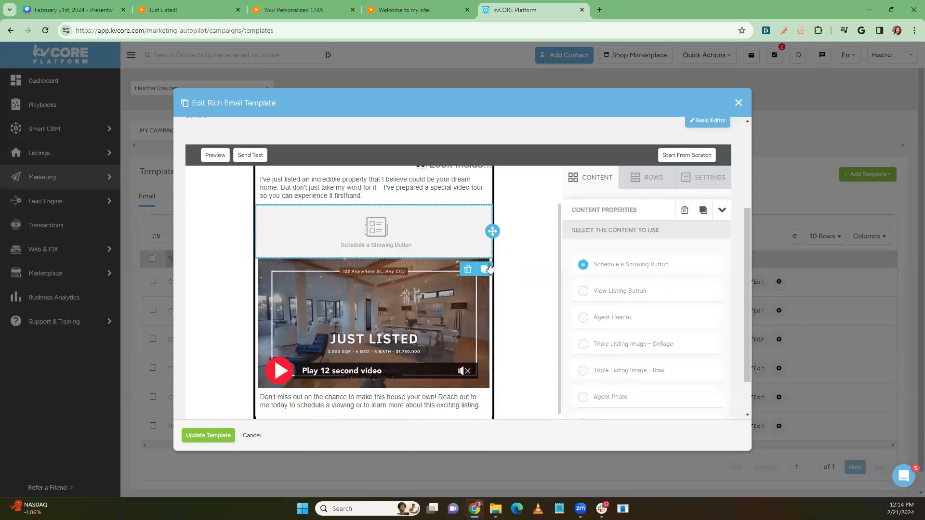
pyautogui.scroll(-1, 487, 260)
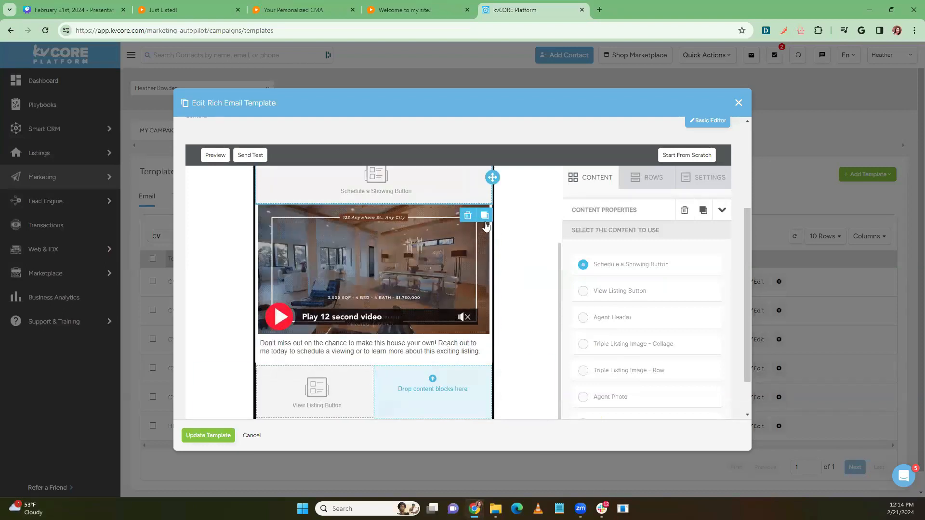
pyautogui.moveTo(486, 241); pyautogui.dragTo(470, 380)
pyautogui.scroll(1, 577, 339)
pyautogui.scroll(1, 530, 327)
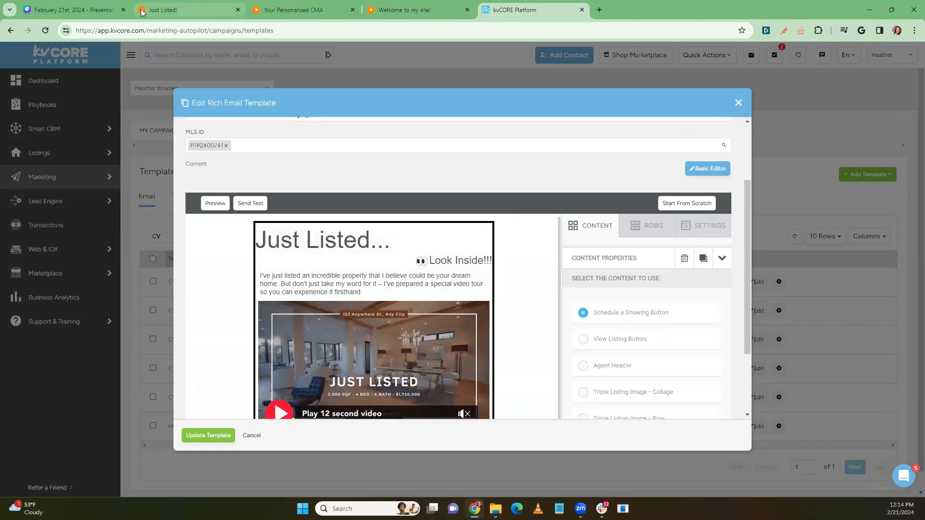
# Review the Just Listed! and Welcome video pages, then load bombbomb.com in a new tab
pyautogui.click(163, 10)
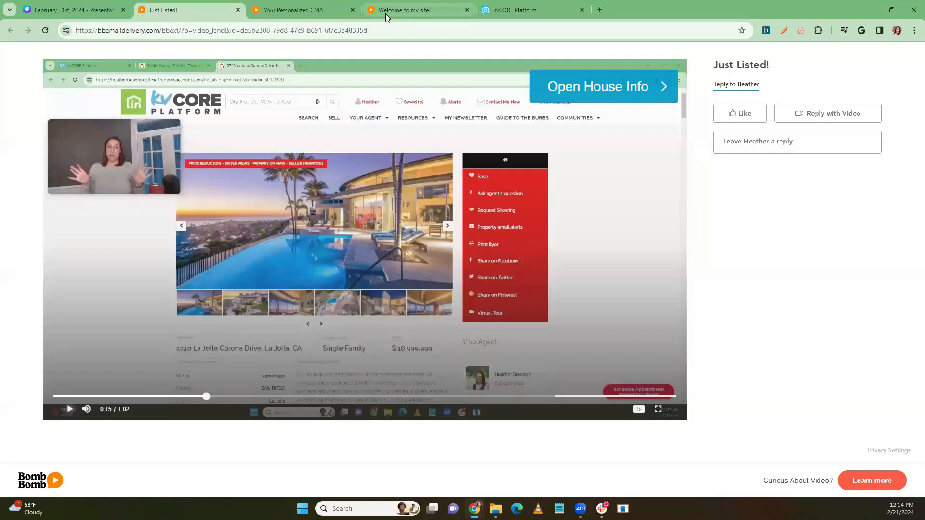
pyautogui.click(429, 10)
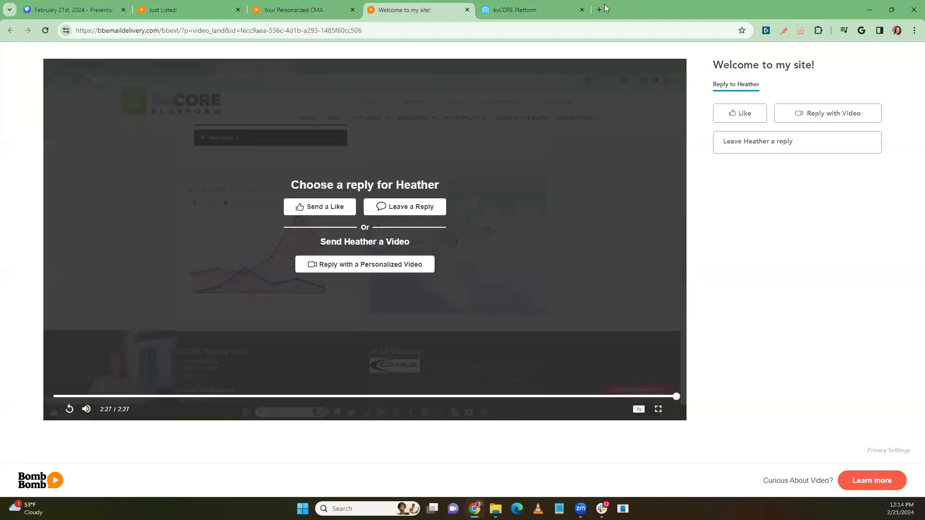
pyautogui.click(600, 8)
pyautogui.write('bob')
pyautogui.press('Return')
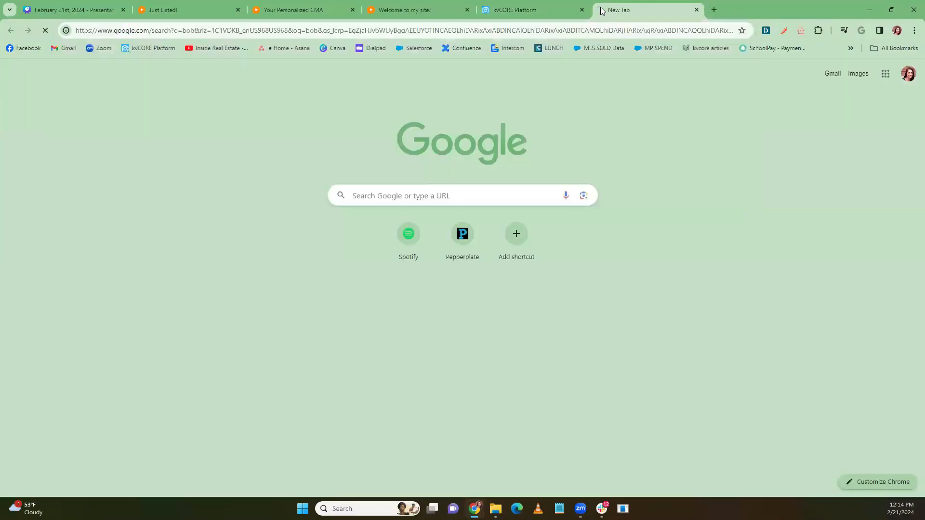
pyautogui.click(125, 31)
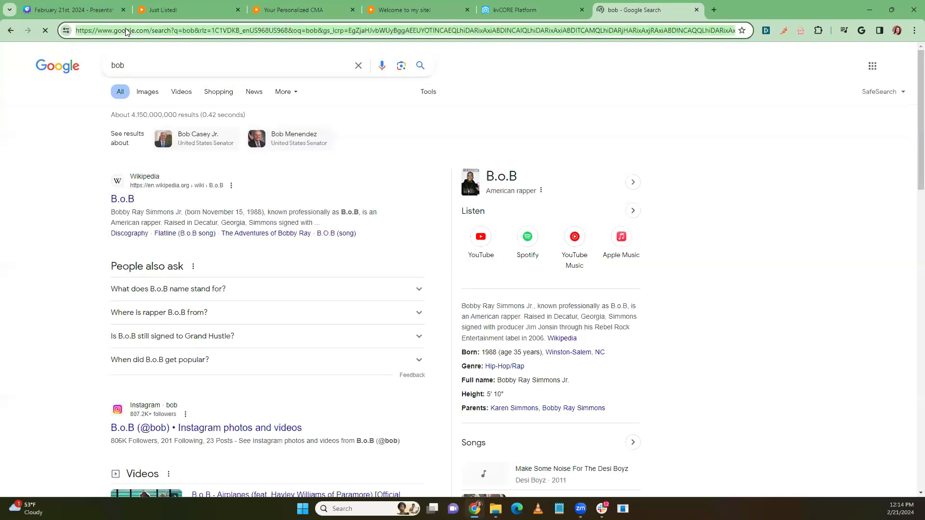
pyautogui.write('bombbomb')
pyautogui.press('Return')
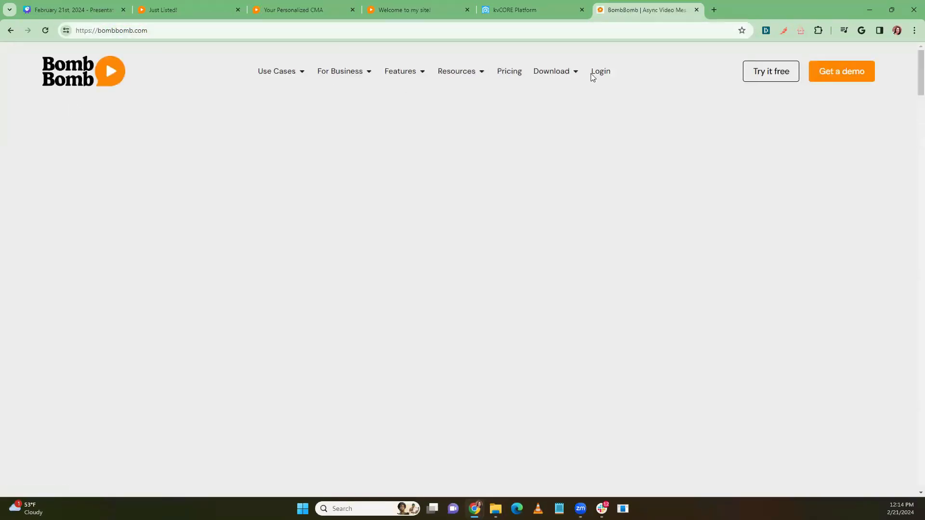
# Log in to BombBomb's video library, then view the Welcome and Your Personalized CMA pages
pyautogui.click(598, 77)
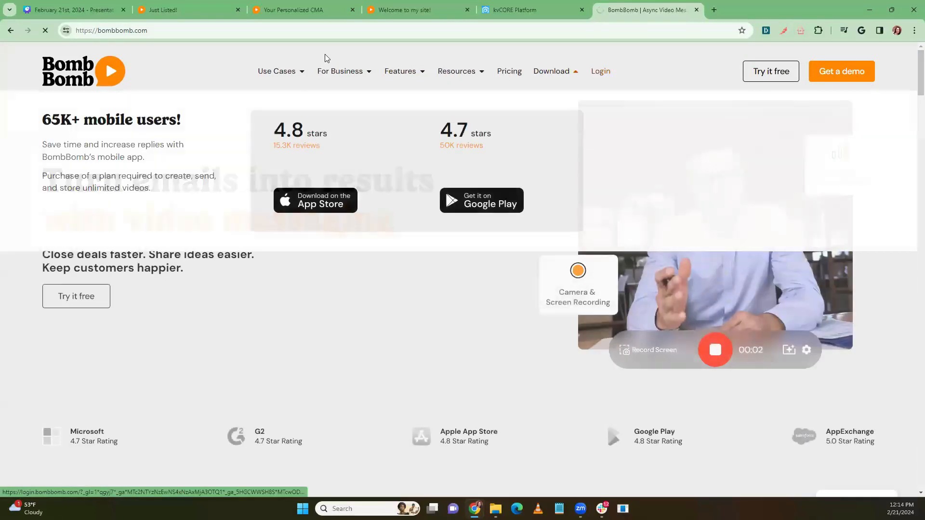
pyautogui.moveTo(289, 72)
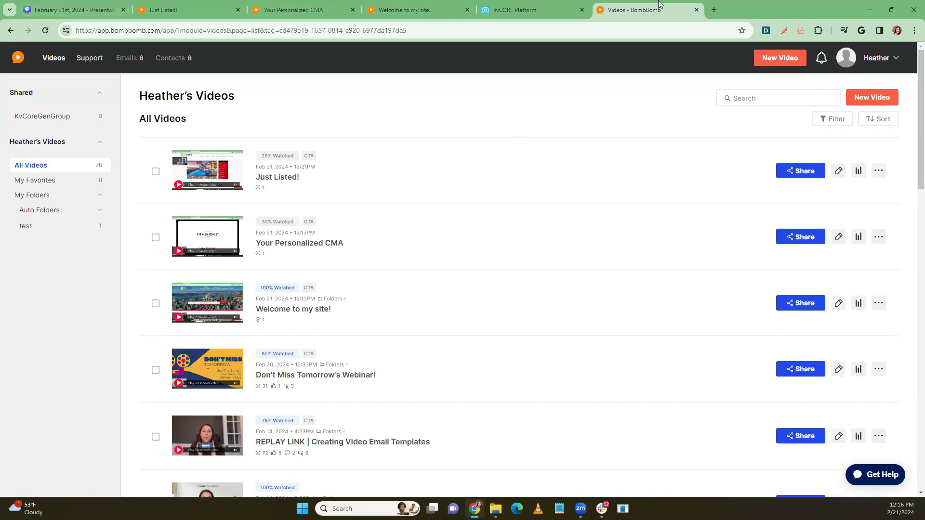
pyautogui.click(400, 11)
pyautogui.click(333, 8)
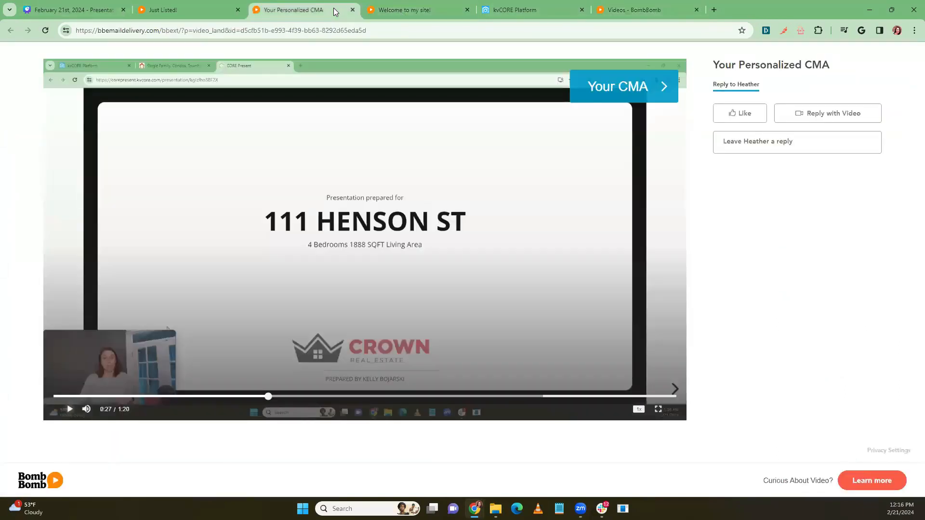
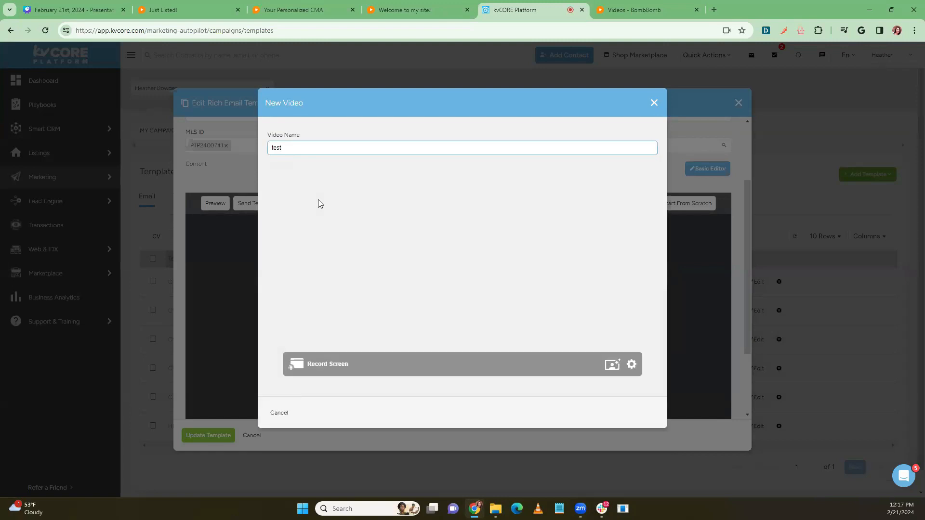
# Start a recording, then close the New Video recorder during the countdown without recording anything
pyautogui.click(462, 365)
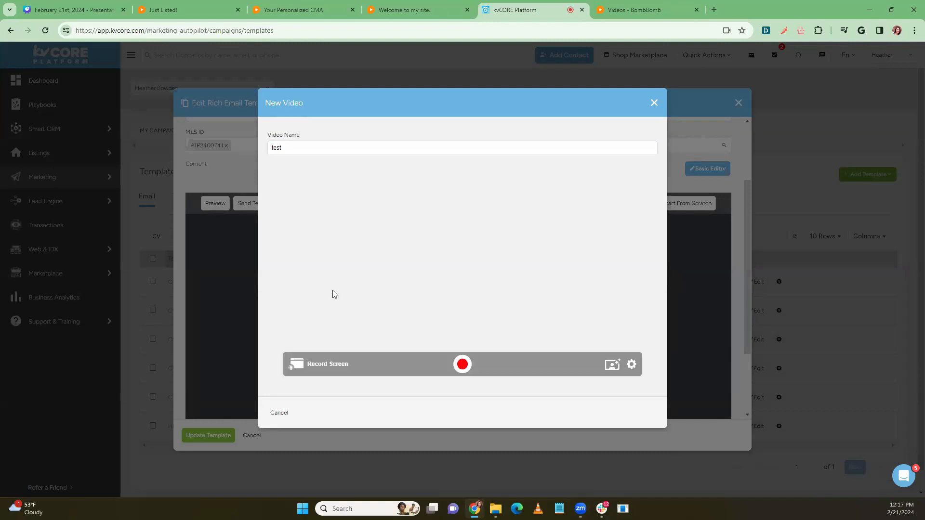
pyautogui.click(462, 364)
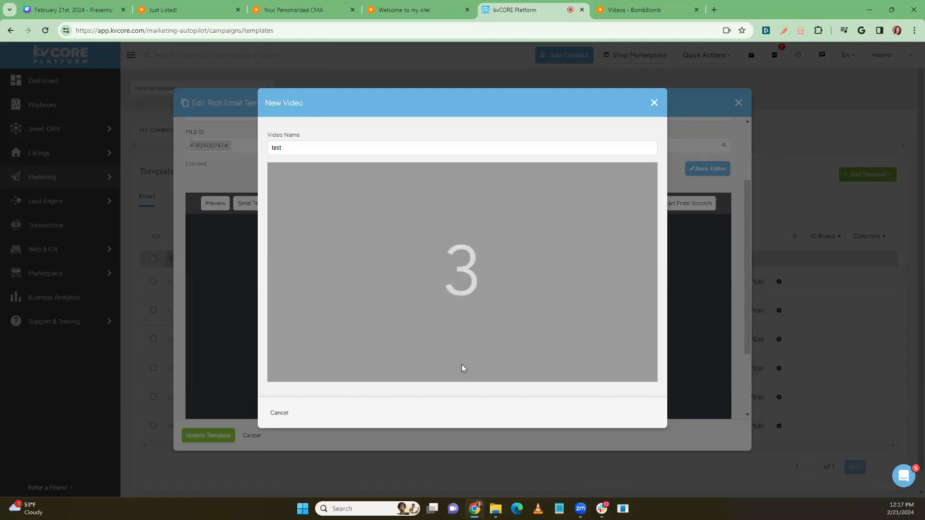
pyautogui.click(653, 103)
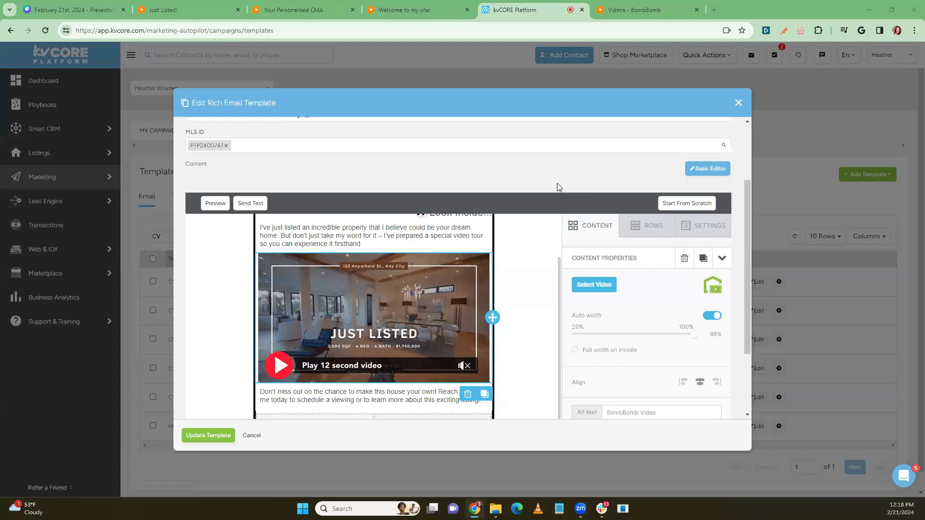
pyautogui.scroll(-2, 534, 183)
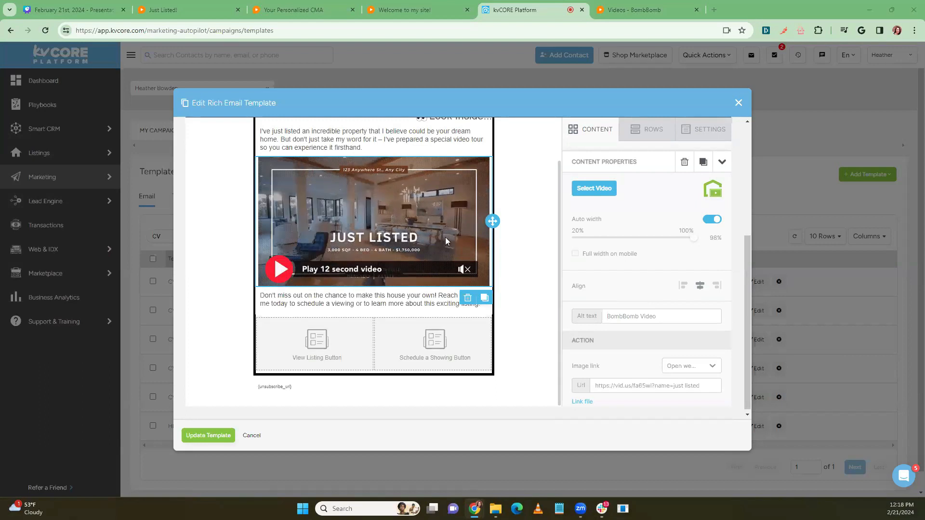
# From the email's video library, record a short webcam video named 'test'
pyautogui.click(593, 187)
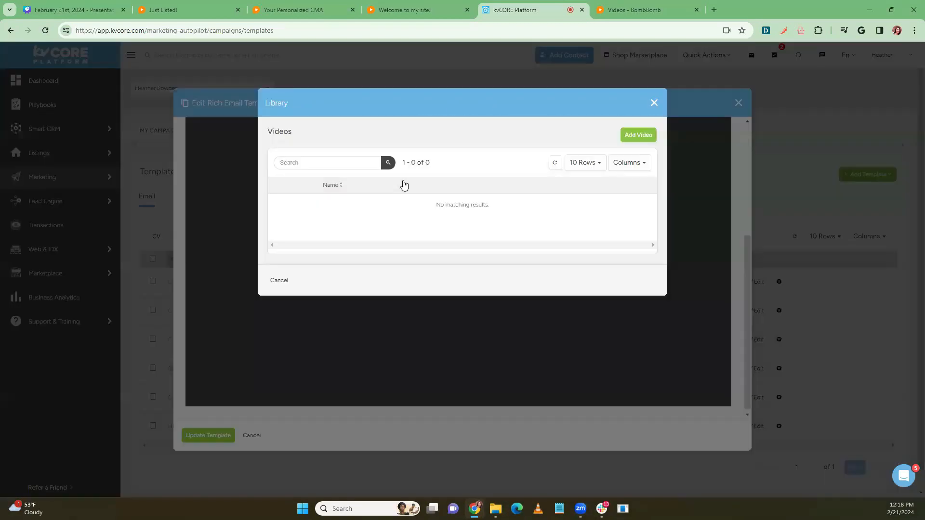
pyautogui.click(641, 134)
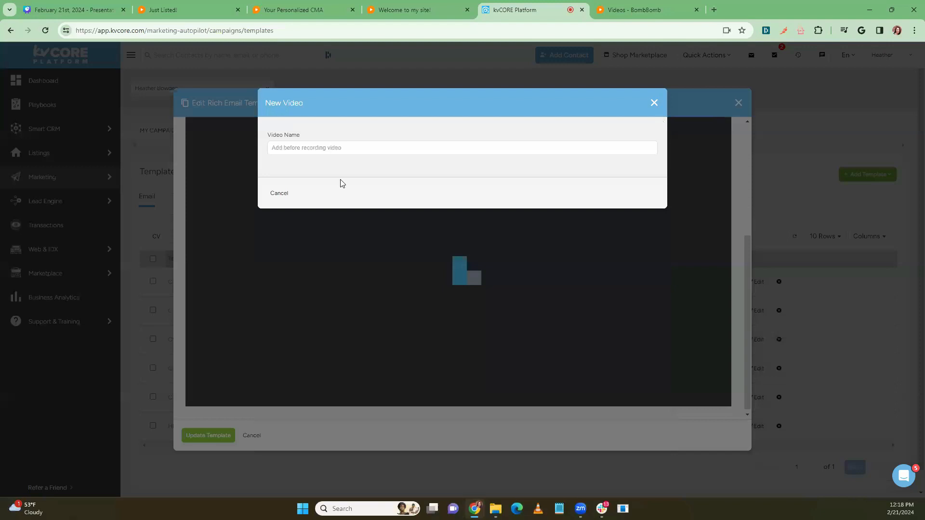
pyautogui.click(337, 147)
pyautogui.write('test')
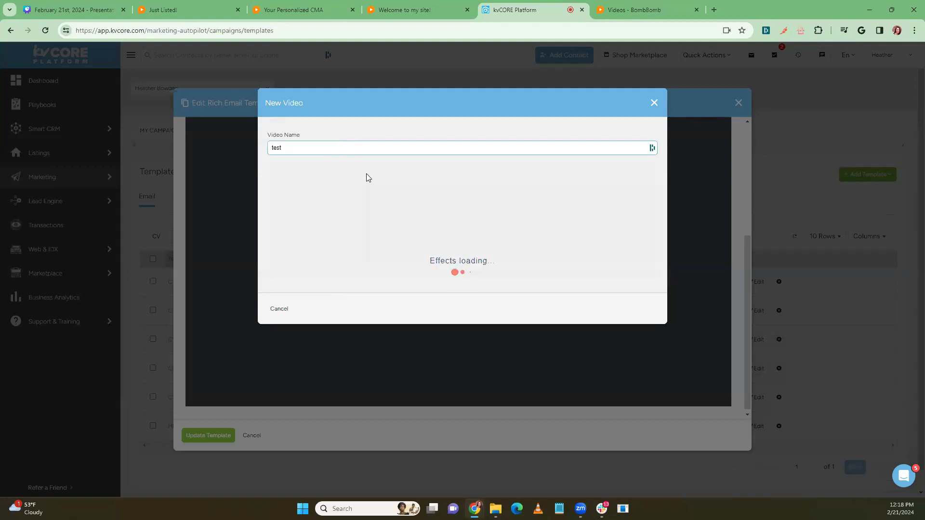
pyautogui.click(459, 365)
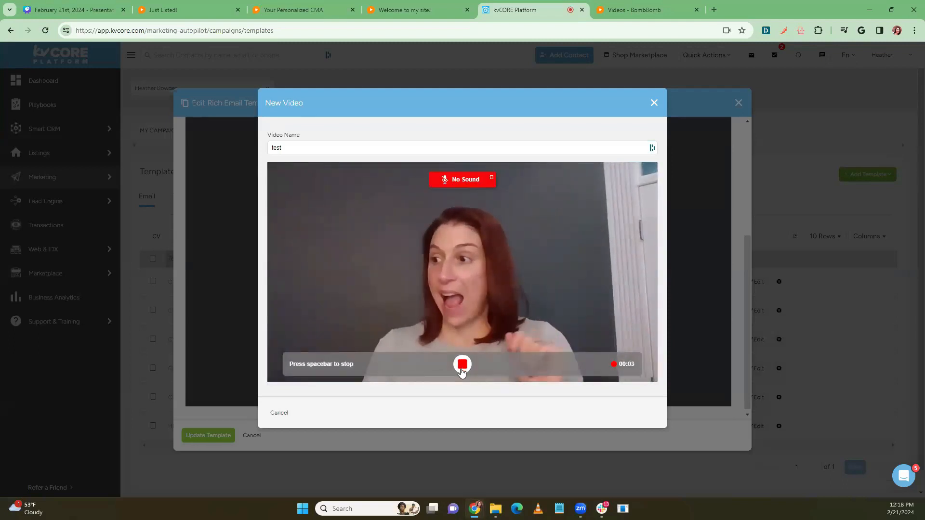
pyautogui.click(463, 365)
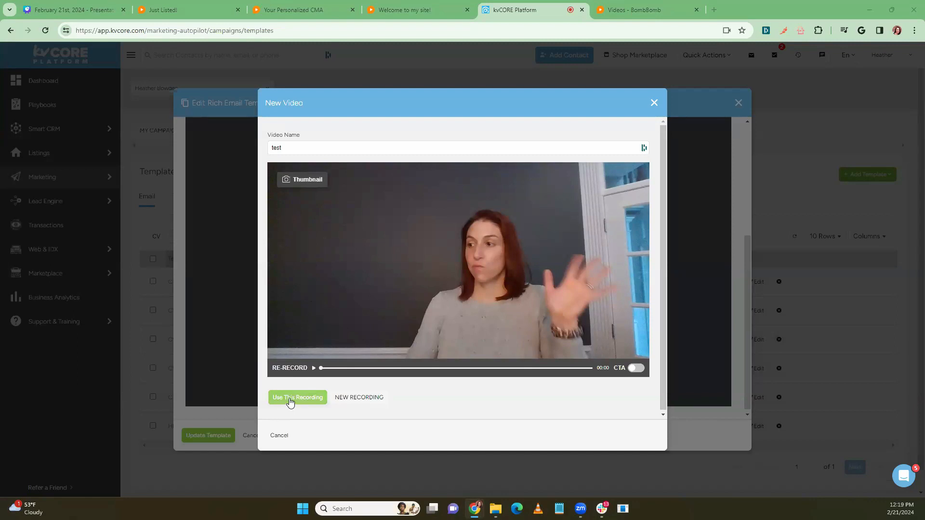
# Discard the 'test' recording and close the email template editor without saving
pyautogui.click(654, 102)
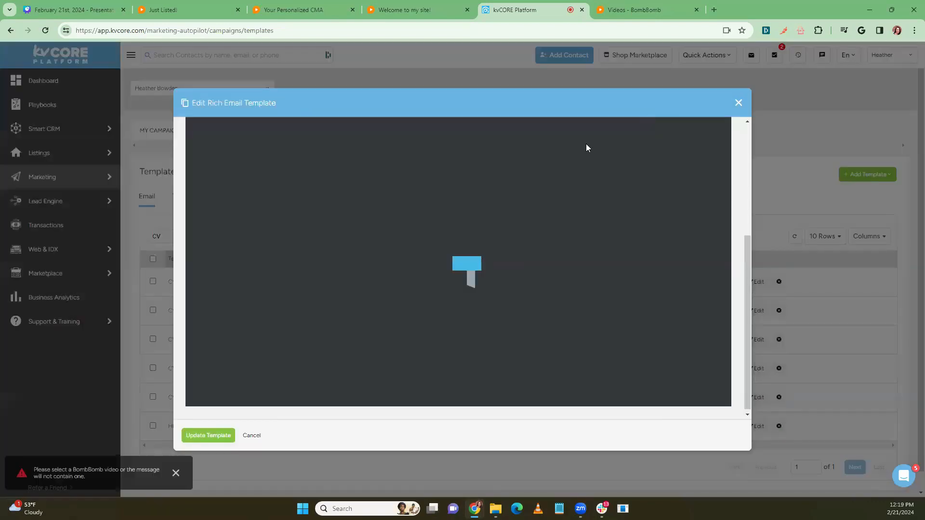
pyautogui.click(738, 103)
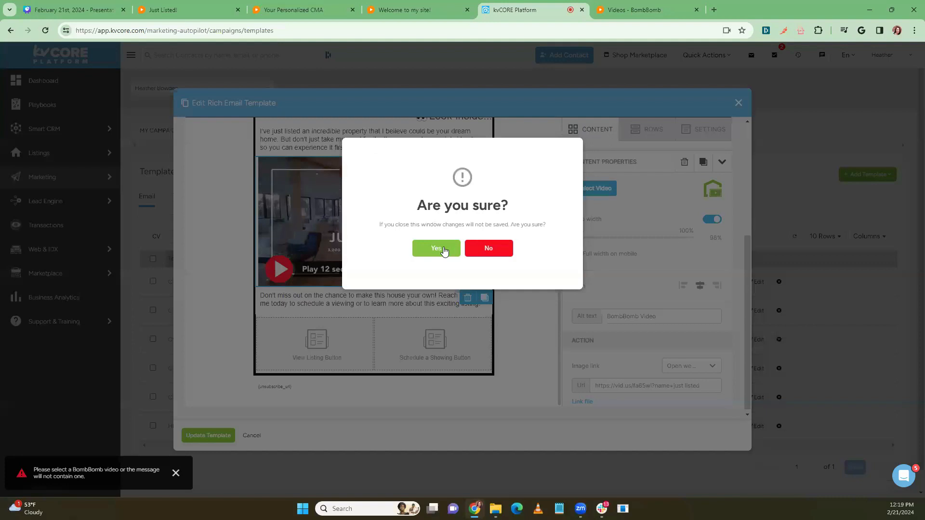
pyautogui.click(444, 248)
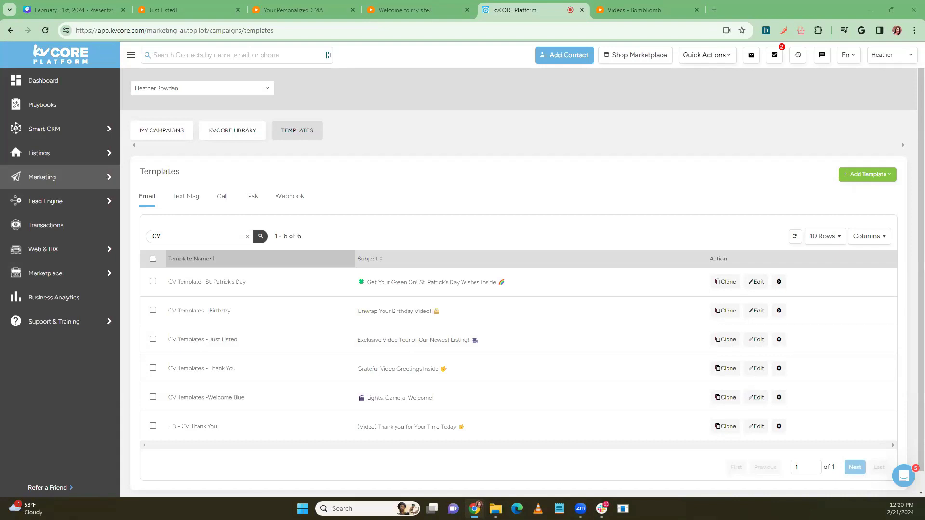
# Search My Campaigns for 'video'
pyautogui.click(169, 133)
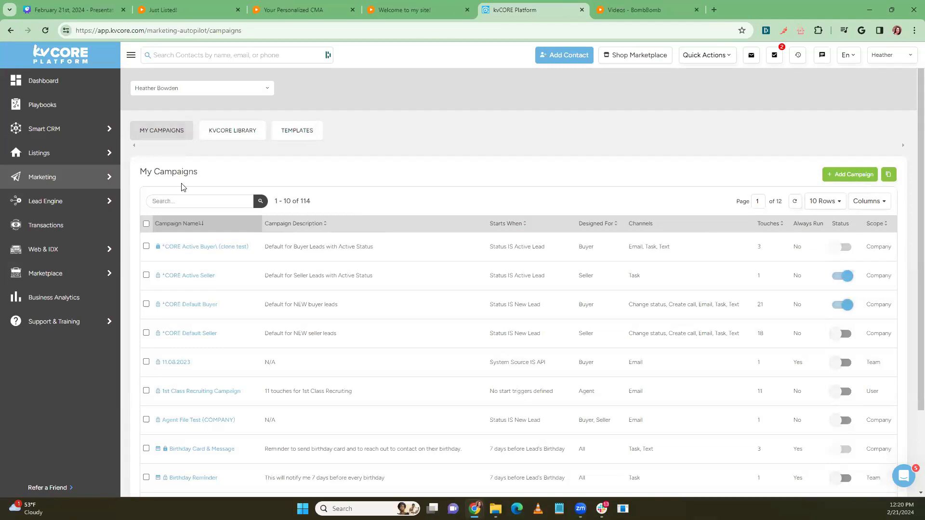
pyautogui.scroll(-2, 178, 231)
pyautogui.scroll(2, 178, 224)
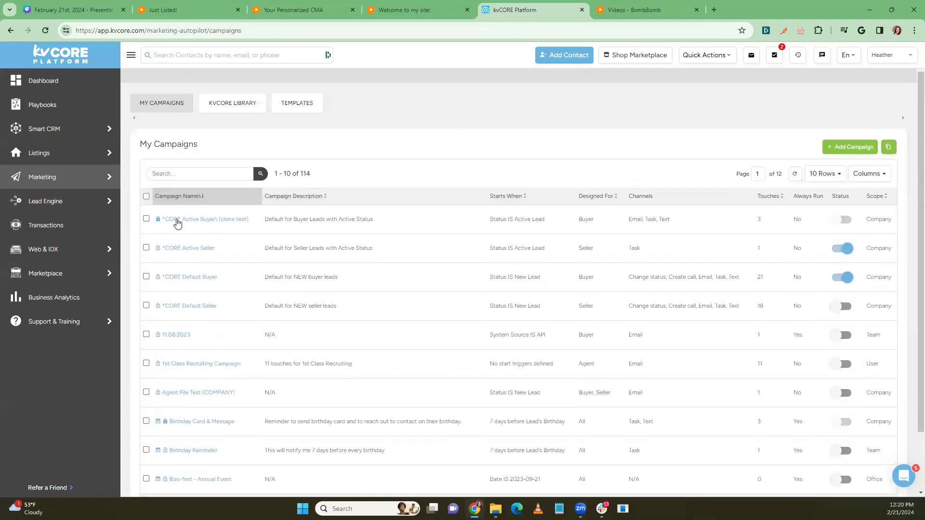
pyautogui.click(180, 200)
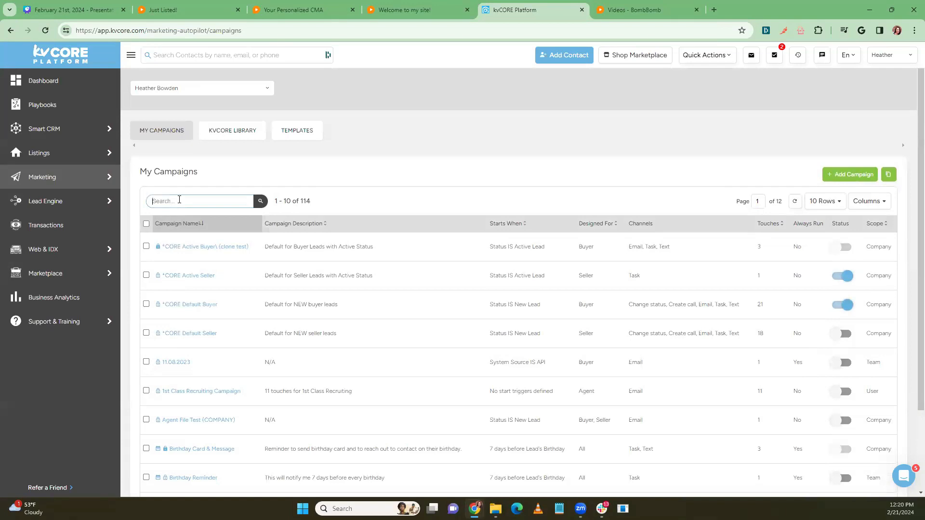
pyautogui.write('video')
pyautogui.press('Return')
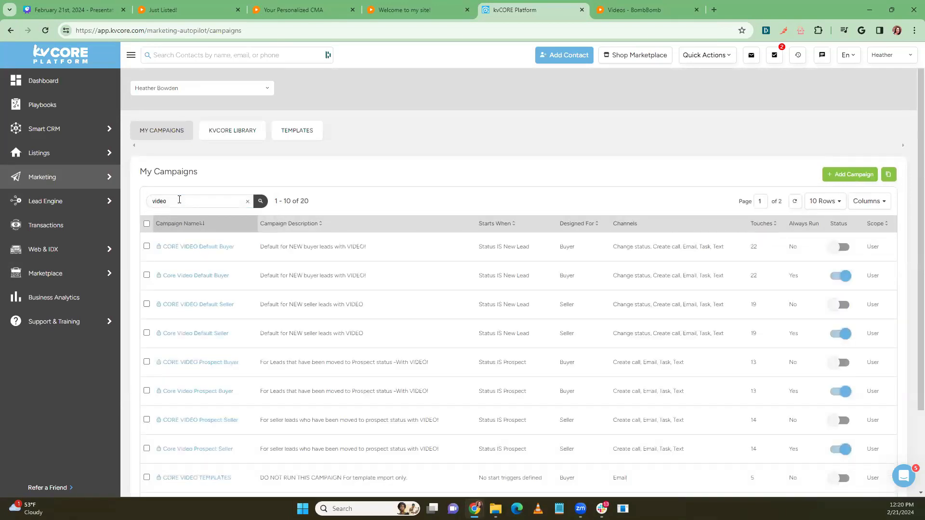
# Highlight the Core Video Default Buyer, Default Seller, Prospect Buyer and Prospect Seller campaign names
pyautogui.moveTo(232, 280); pyautogui.dragTo(159, 283)
pyautogui.moveTo(233, 339); pyautogui.dragTo(142, 335)
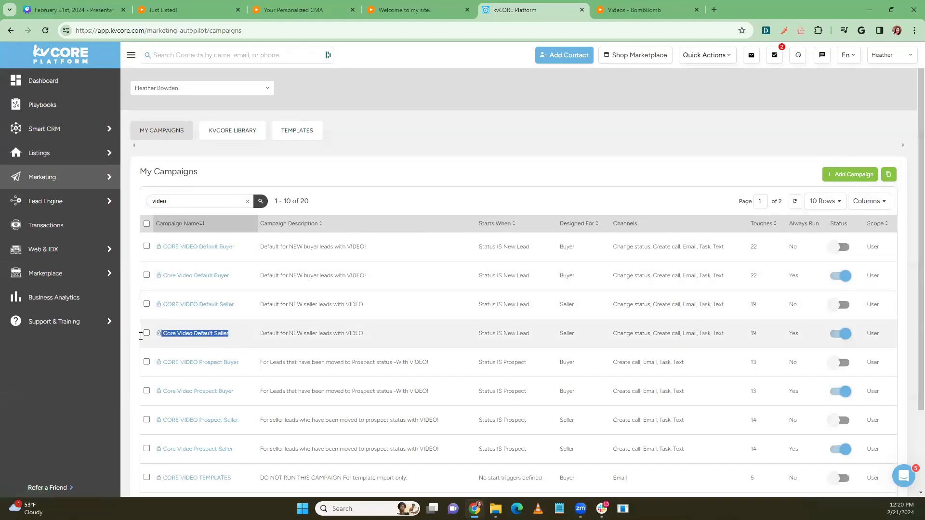
pyautogui.moveTo(236, 391); pyautogui.dragTo(158, 392)
pyautogui.moveTo(234, 449); pyautogui.dragTo(160, 449)
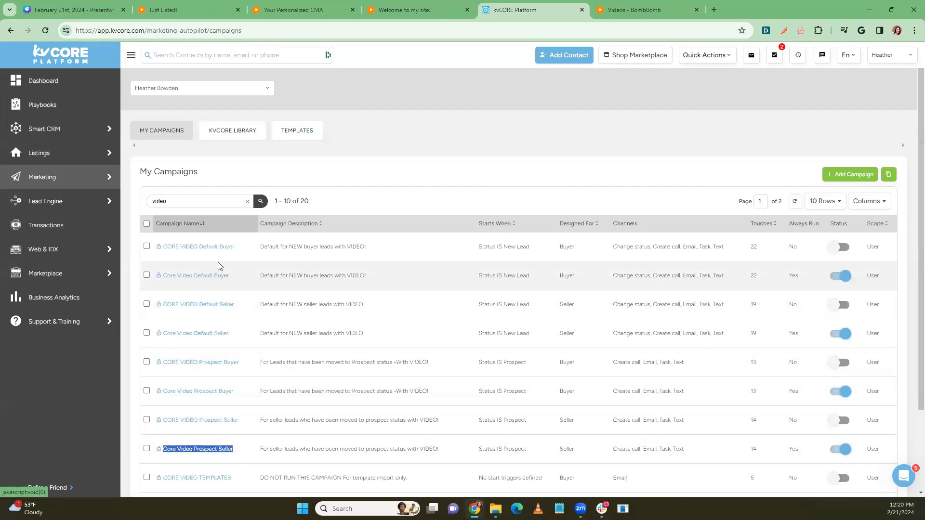
# View the Core Video Default Buyer Day 3 Email 2 VIDEO template in the advanced editor, then close it
pyautogui.click(199, 277)
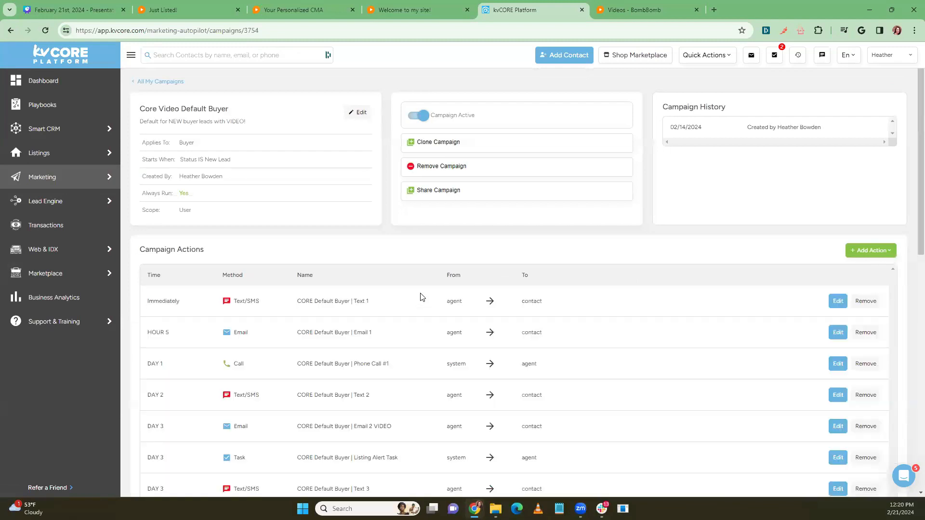
pyautogui.scroll(-2, 421, 297)
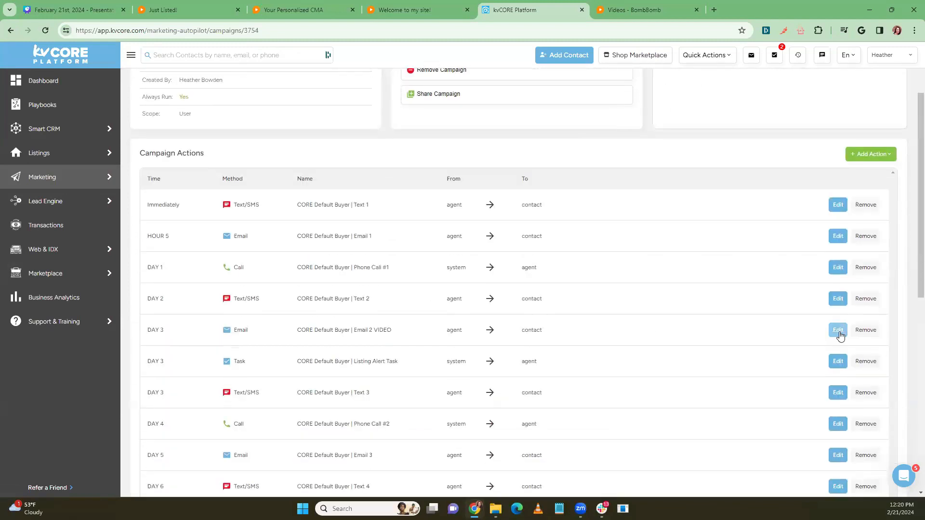
pyautogui.scroll(-5, 386, 353)
pyautogui.scroll(5, 386, 353)
pyautogui.click(837, 330)
pyautogui.scroll(-5, 444, 305)
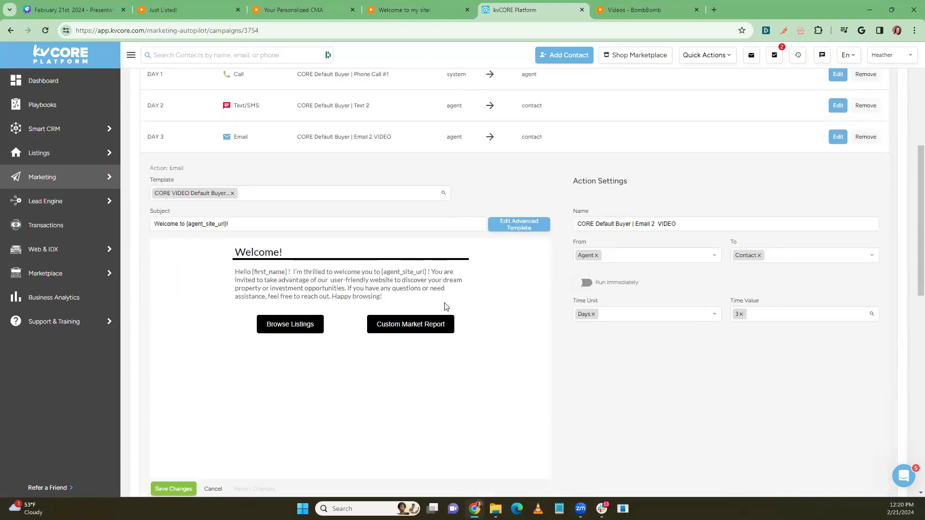
pyautogui.click(526, 181)
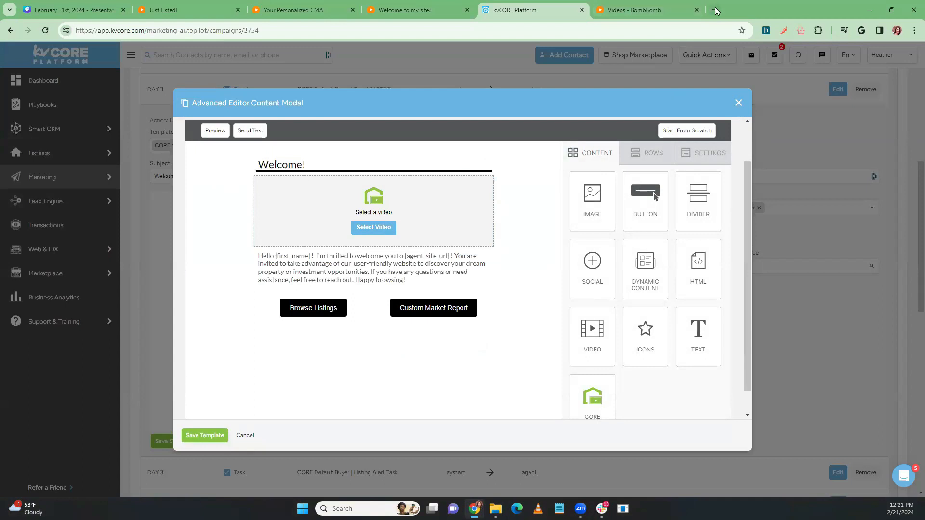
pyautogui.click(737, 102)
# Open the live training calendar from the Dashboard and show the Eastern time zone events
pyautogui.click(43, 80)
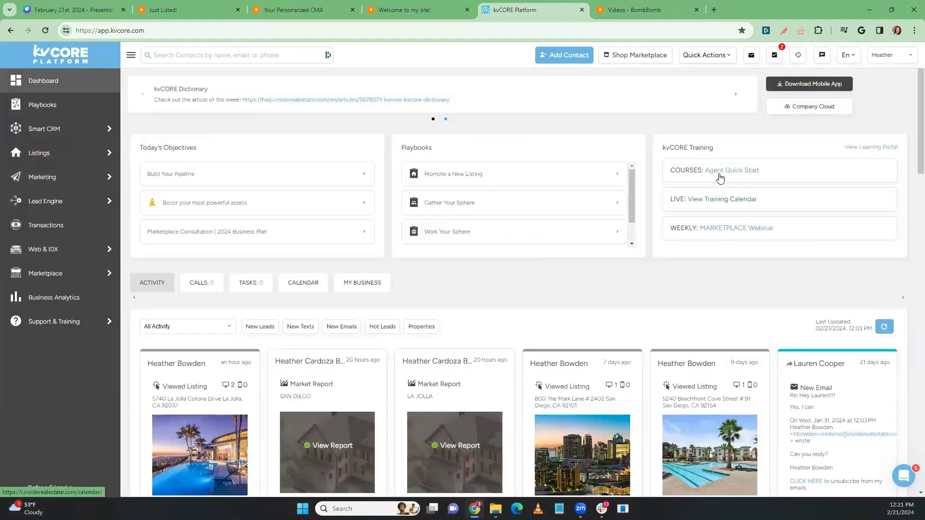
pyautogui.click(720, 204)
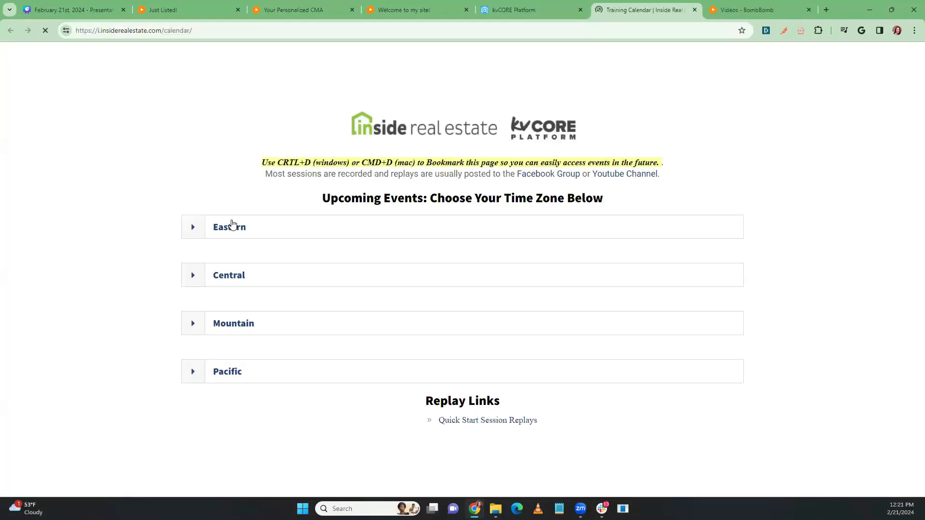
pyautogui.click(230, 228)
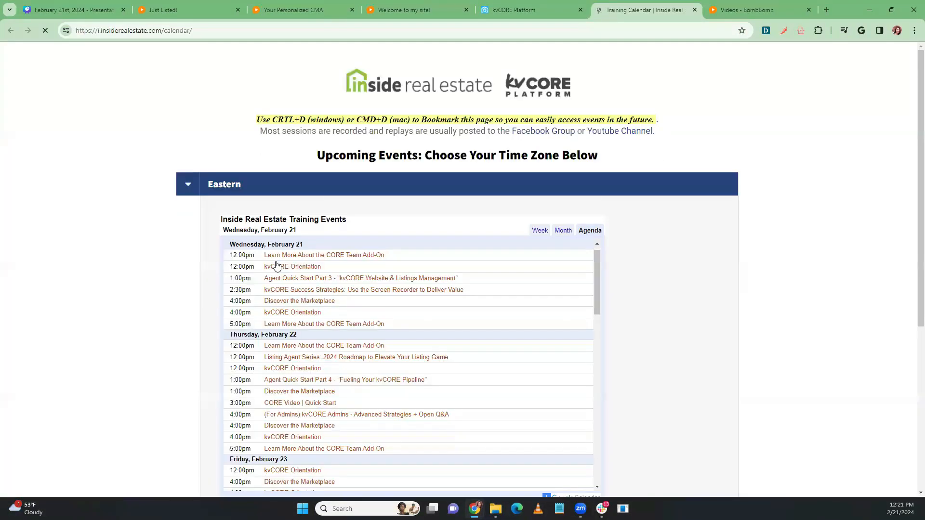
pyautogui.scroll(-6, 289, 265)
pyautogui.scroll(-3, 142, 258)
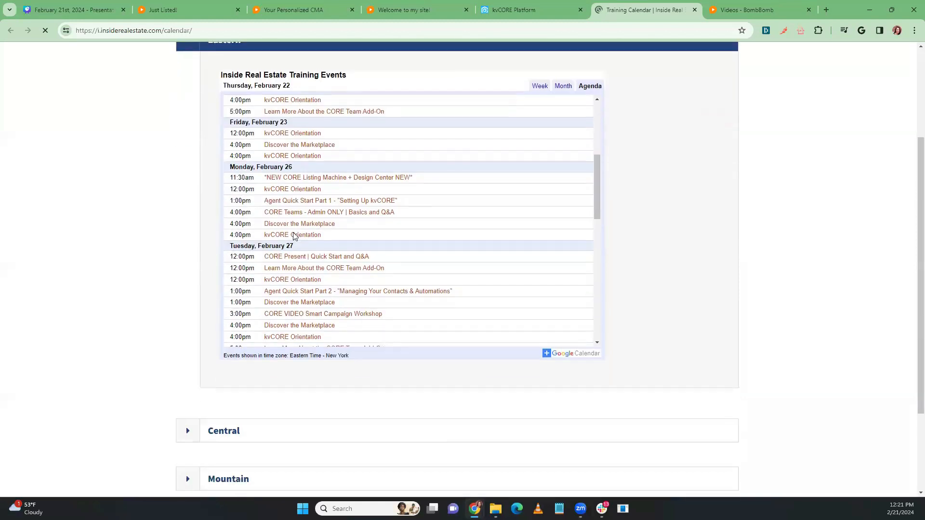
pyautogui.scroll(-2, 294, 237)
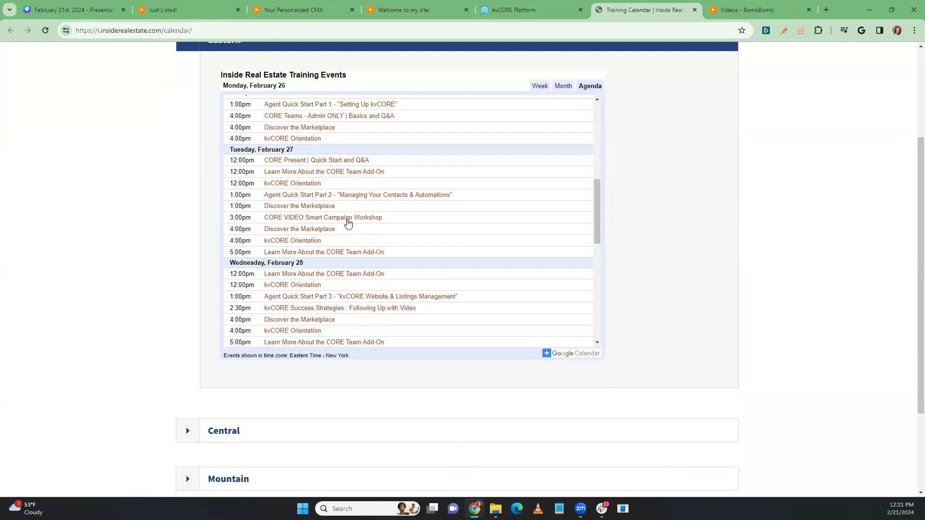
# Open the CORE VIDEO Smart Campaign Workshop's registration page and select its address
pyautogui.click(348, 218)
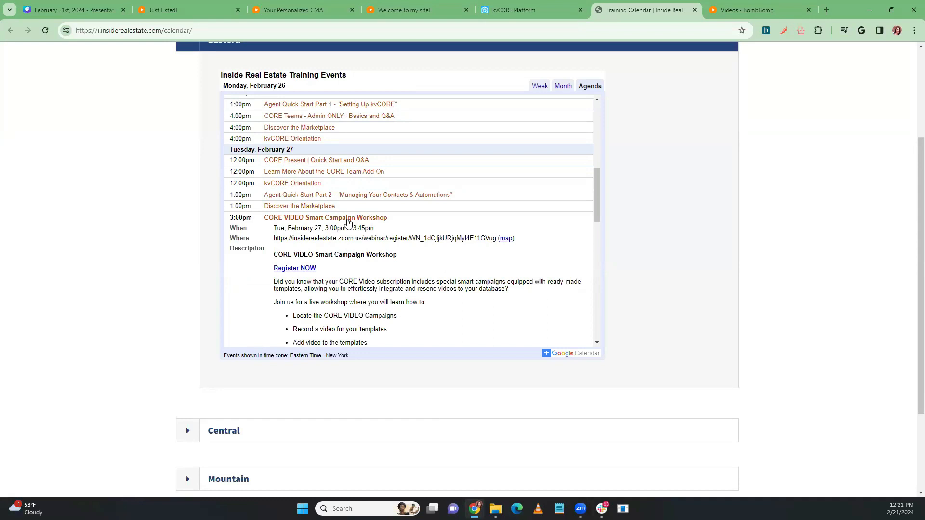
pyautogui.click(307, 268)
pyautogui.moveTo(297, 30); pyautogui.dragTo(65, 36)
pyautogui.click(323, 30)
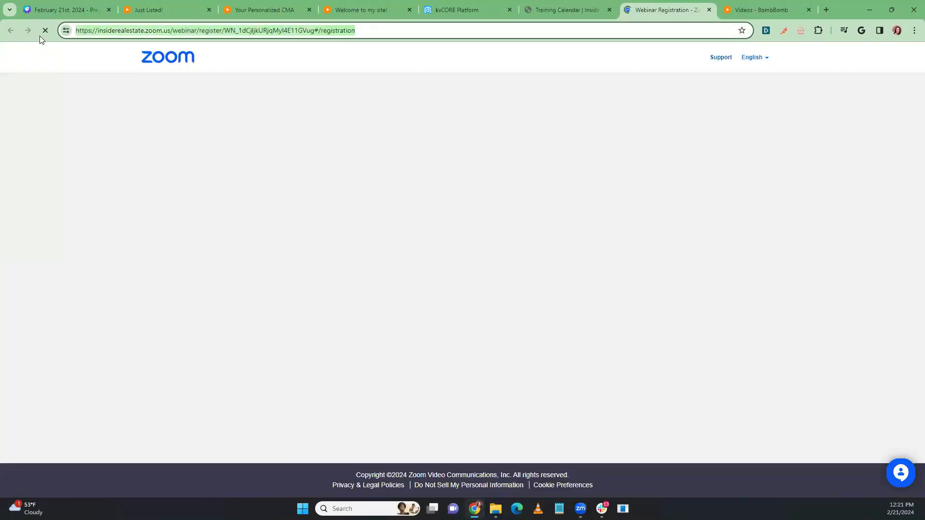